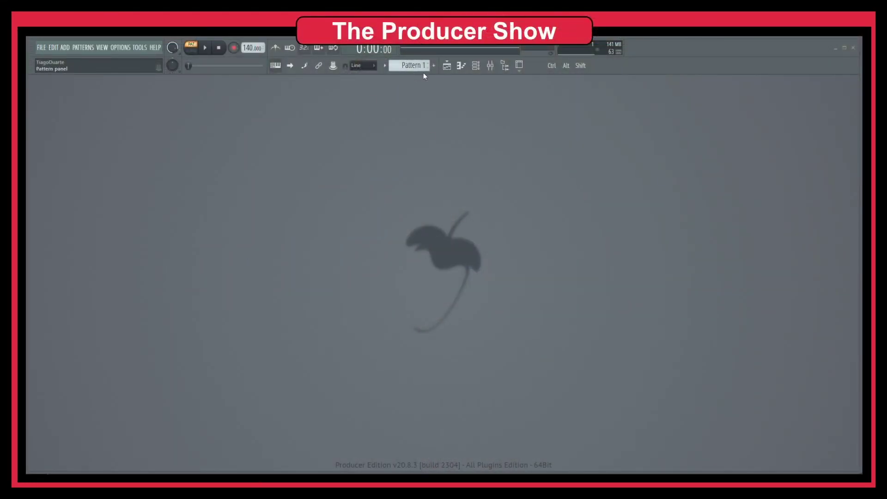
Close the piano roll and bring the channel rack with the Sampler into view
left_click(462, 66)
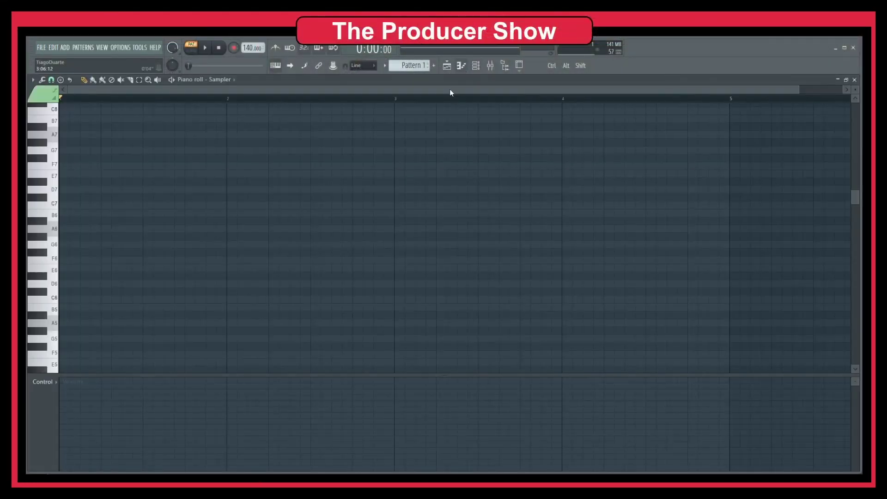
left_click(461, 65)
left_click(476, 66)
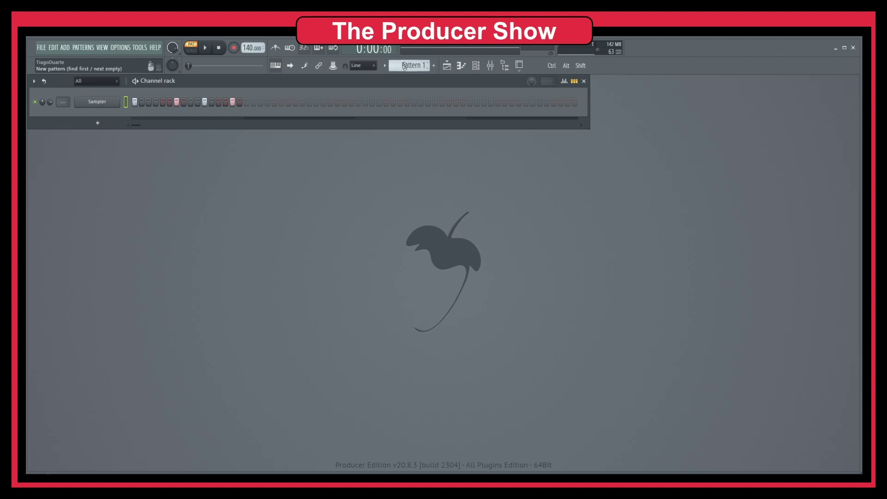
Rename Pattern 1 to 'Renamed' from the pattern options menu
left_click(385, 66)
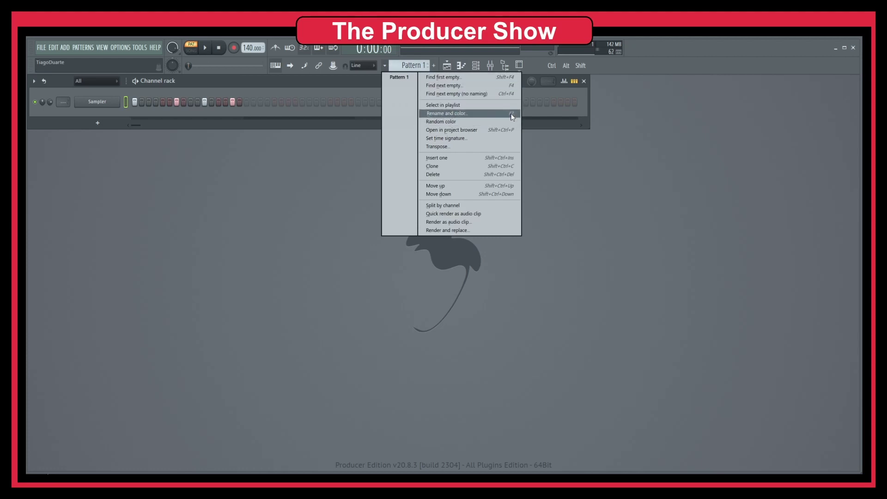
left_click(356, 82)
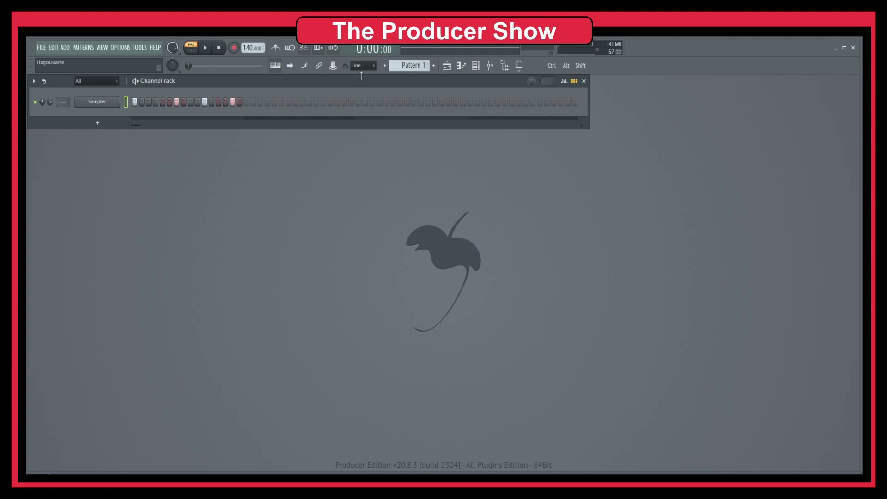
left_click(384, 65)
left_click(466, 113)
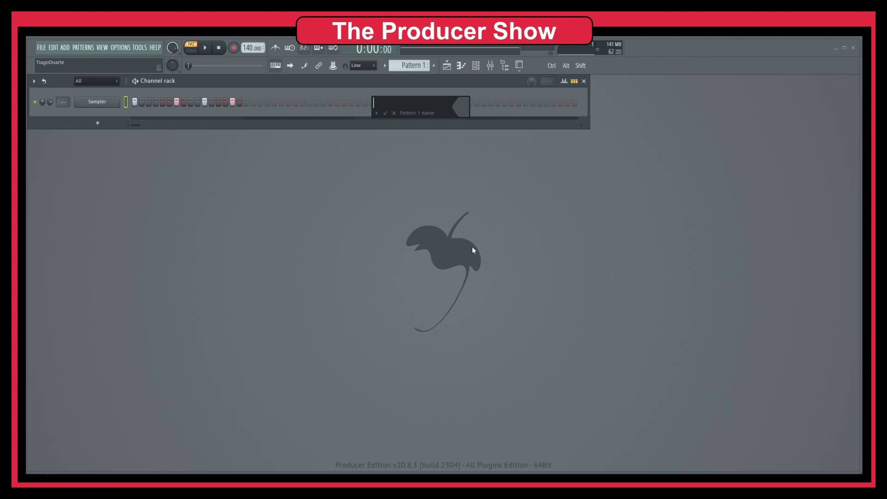
type("Renamed")
key("Return")
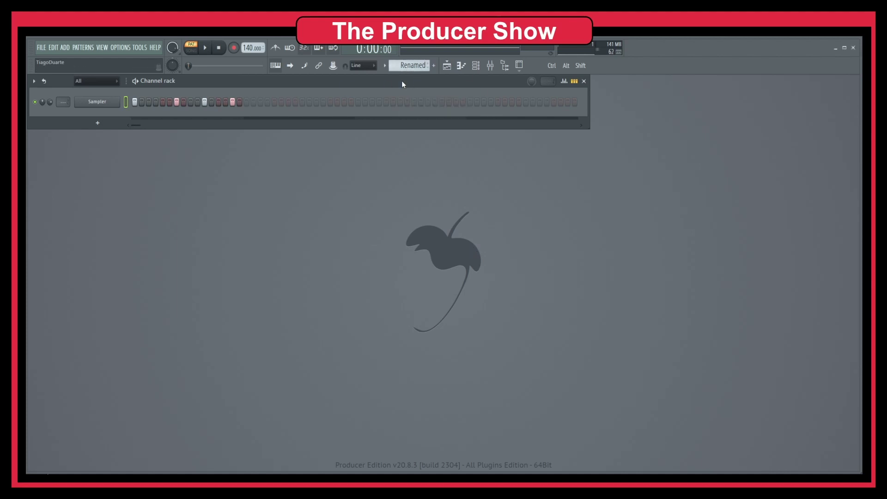
Prefix the pattern name with 'Re-' so it reads Re-Renamed
key("F2")
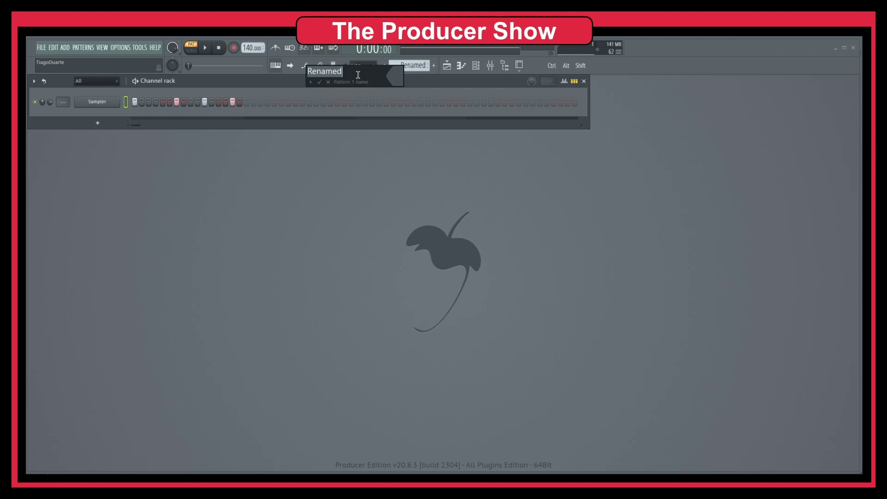
key("Home")
type("Re-")
key("Return")
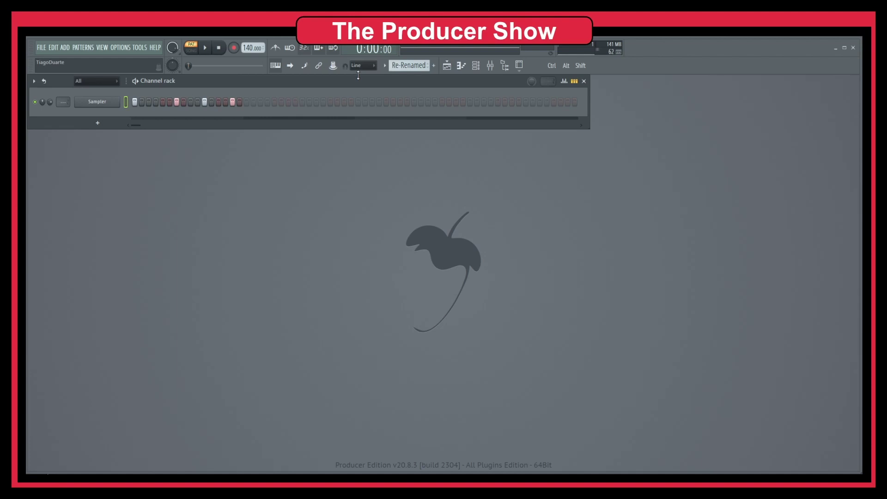
Add two more 'Re-' prefixes so the pattern reads Re-Re-Re-Renamed
right_click(411, 65)
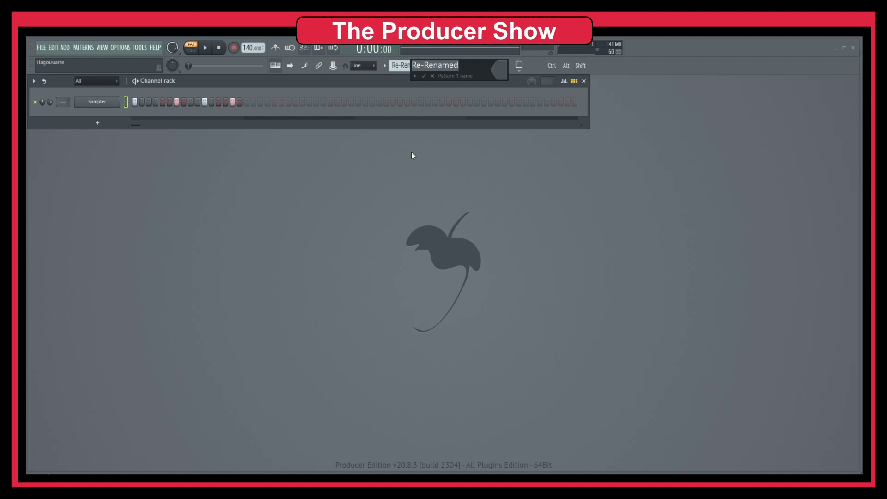
type("Re-")
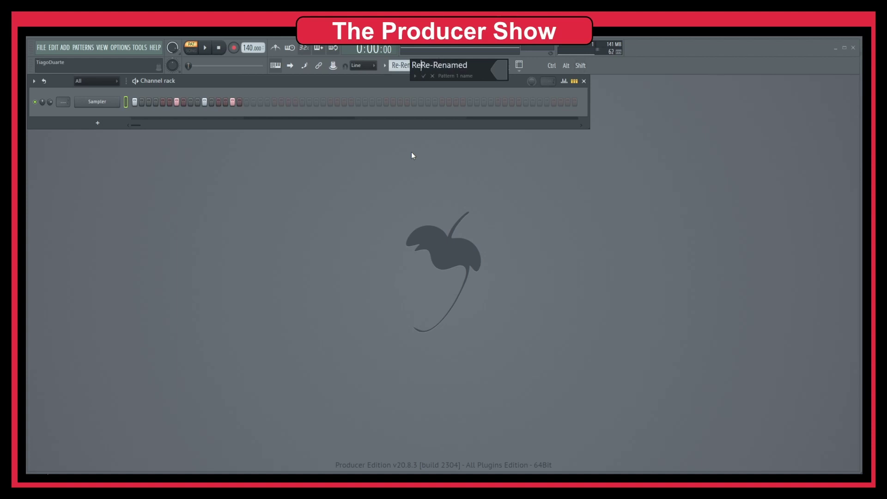
key("Return")
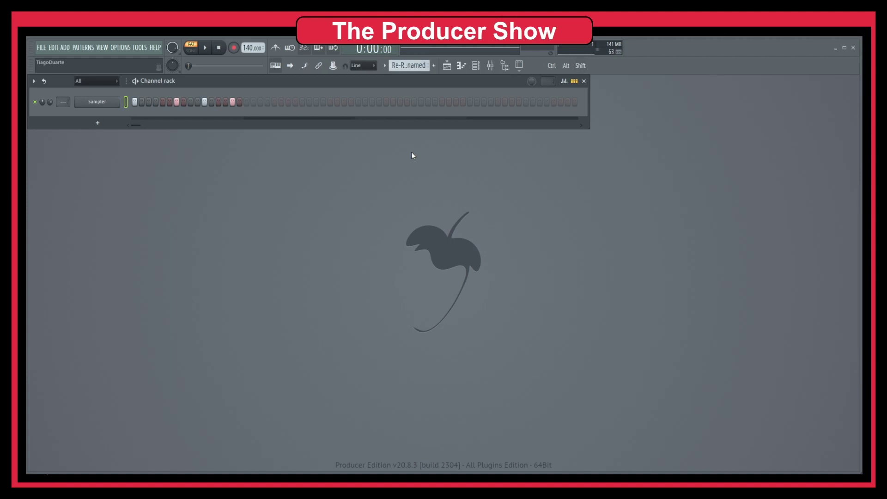
right_click(408, 65)
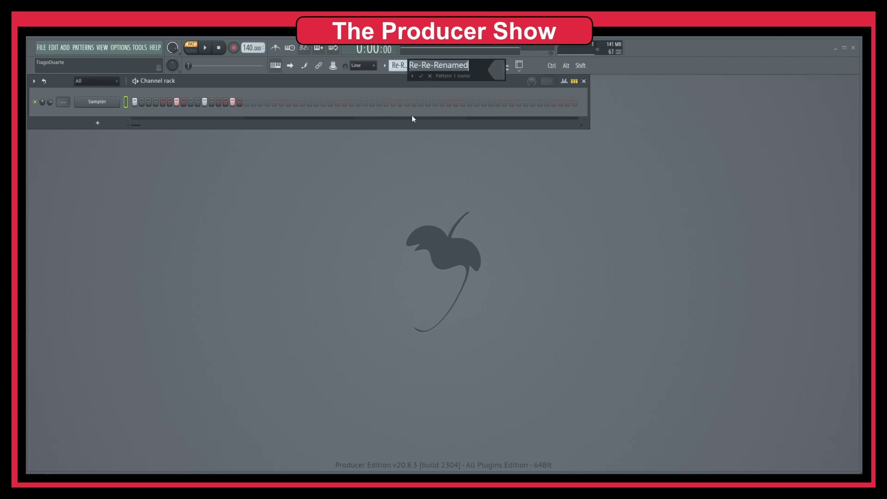
type("Re-")
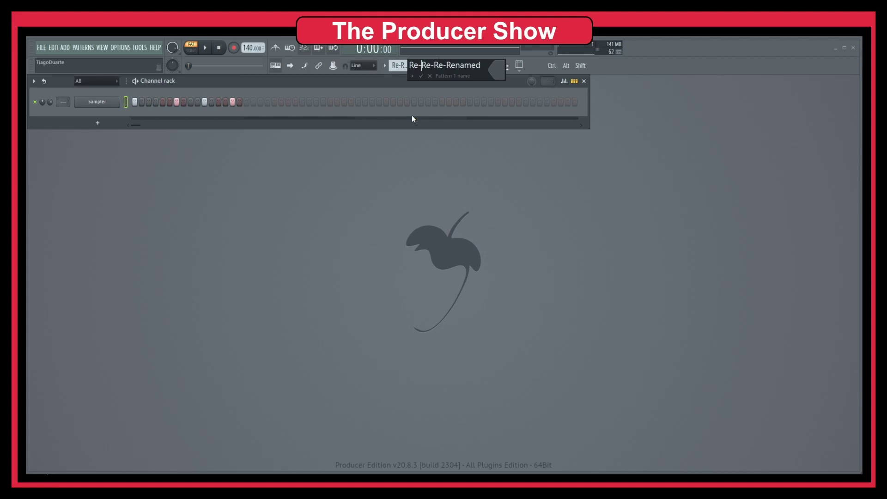
key("Return")
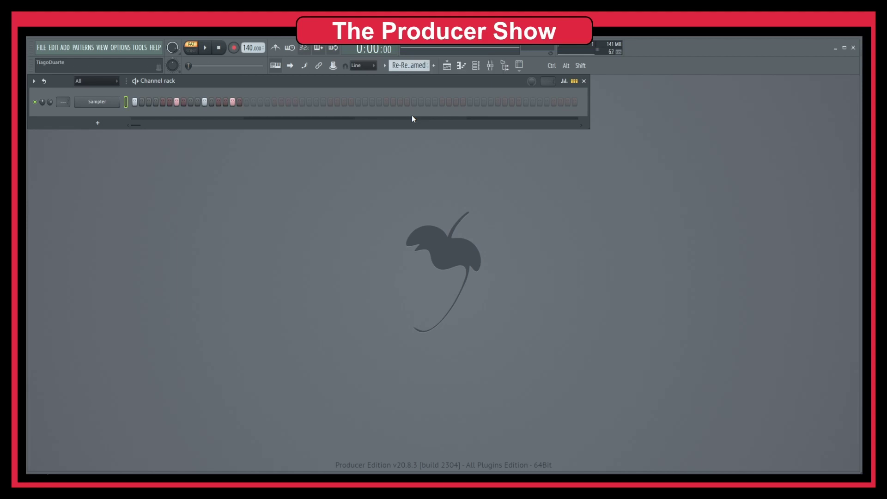
left_click(405, 66)
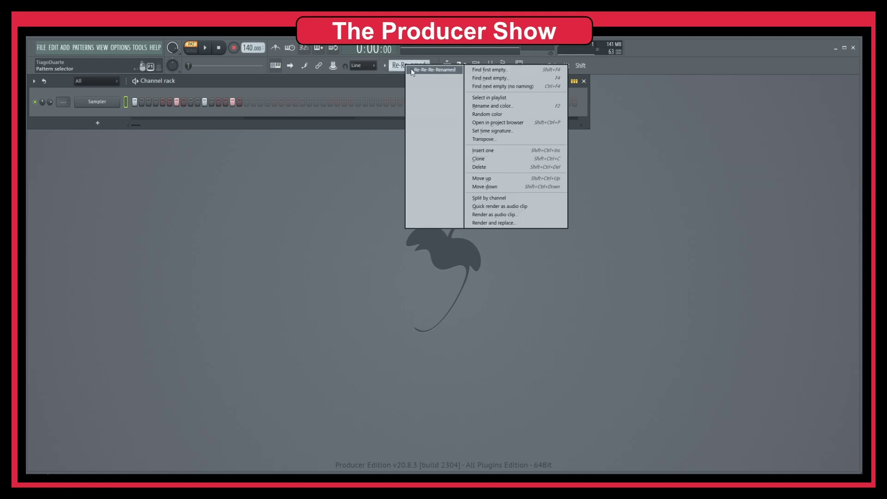
left_click(384, 76)
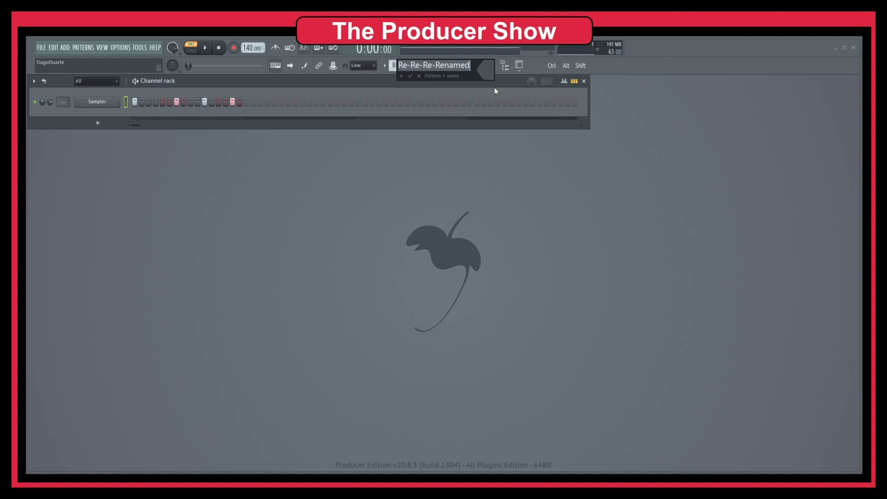
Undo the pattern rename and start a new empty project, discarding unsaved changes
key("ctrl+z")
left_click(41, 48)
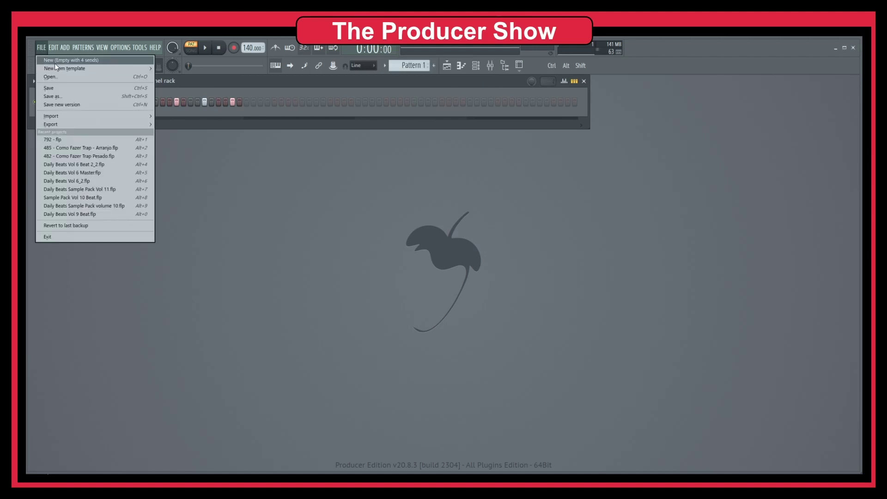
left_click(55, 63)
left_click(447, 291)
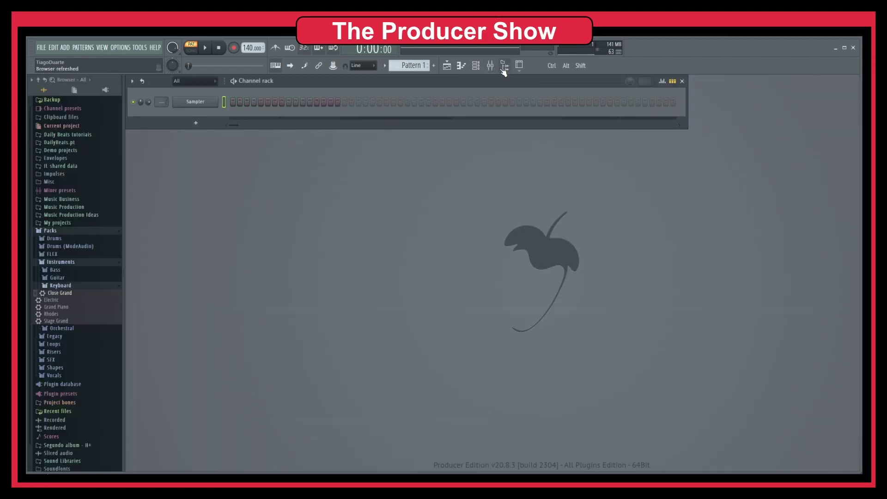
Show the browser with the Instruments and Packs folders collapsed
left_click(505, 66)
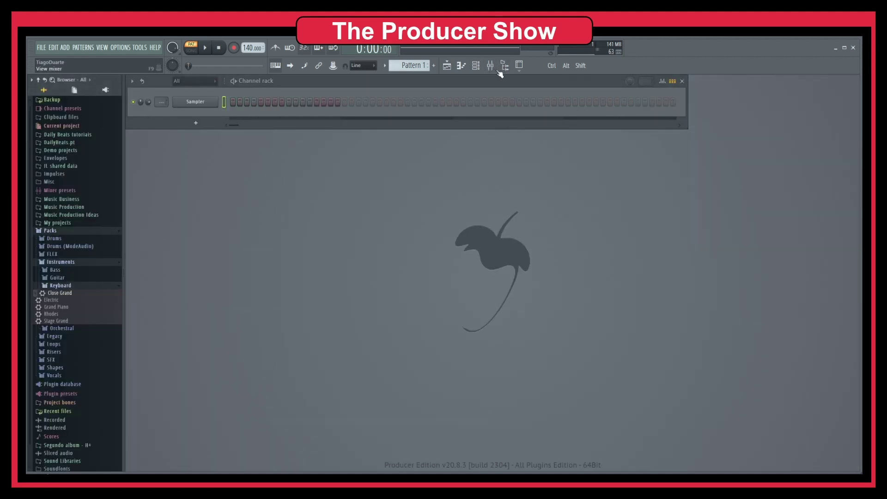
left_click(64, 263)
left_click(65, 231)
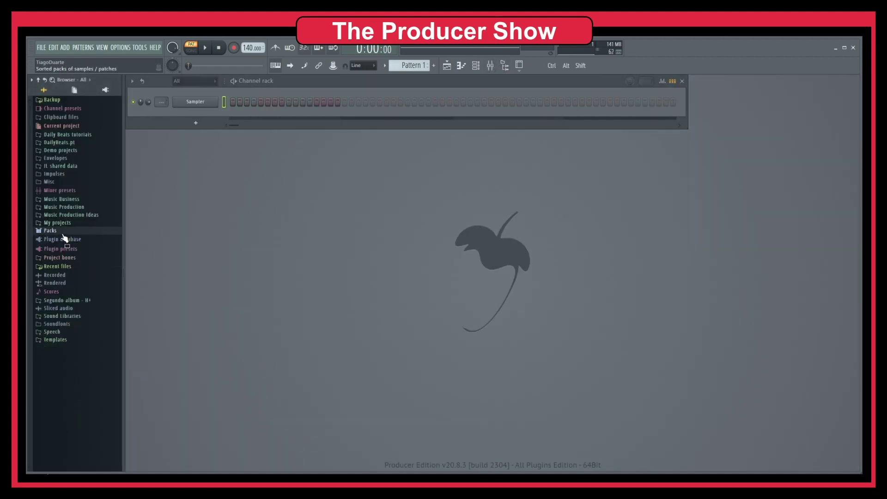
Add a Slicex channel to the channel rack and centre its plugin window
left_click(192, 125)
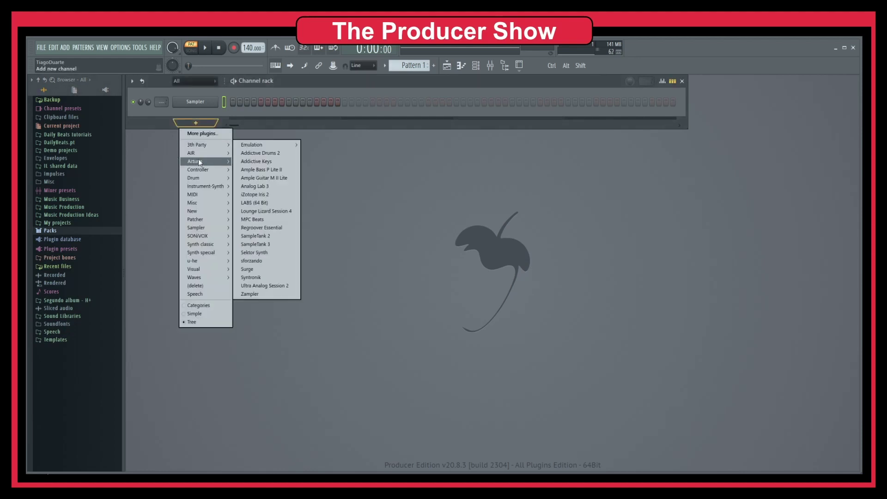
mouse_move(199, 180)
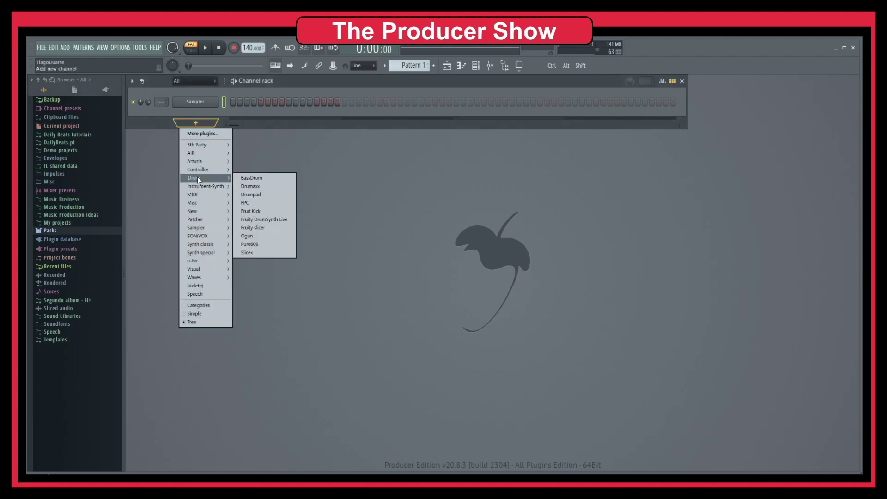
left_click(256, 253)
left_click_drag(225, 125, 447, 103)
left_click(198, 137)
mouse_move(204, 190)
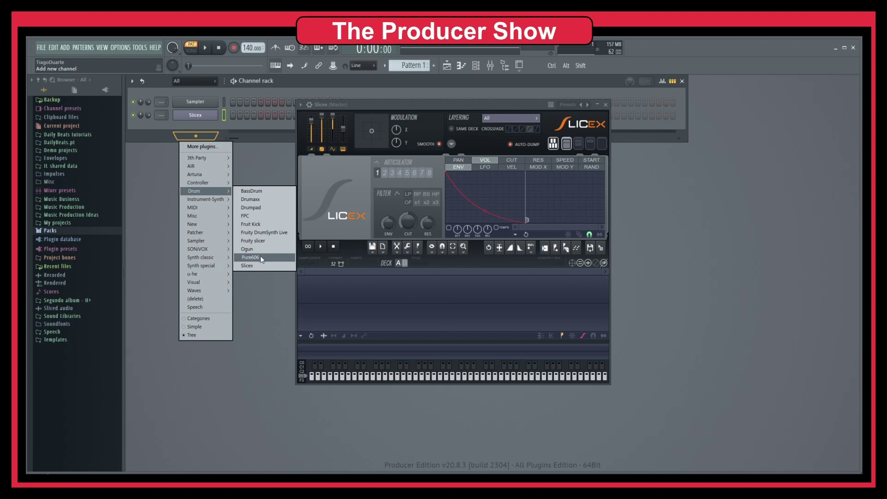
Add a Fruity Slicer channel and arrange its window beside the Slicex window
left_click(260, 241)
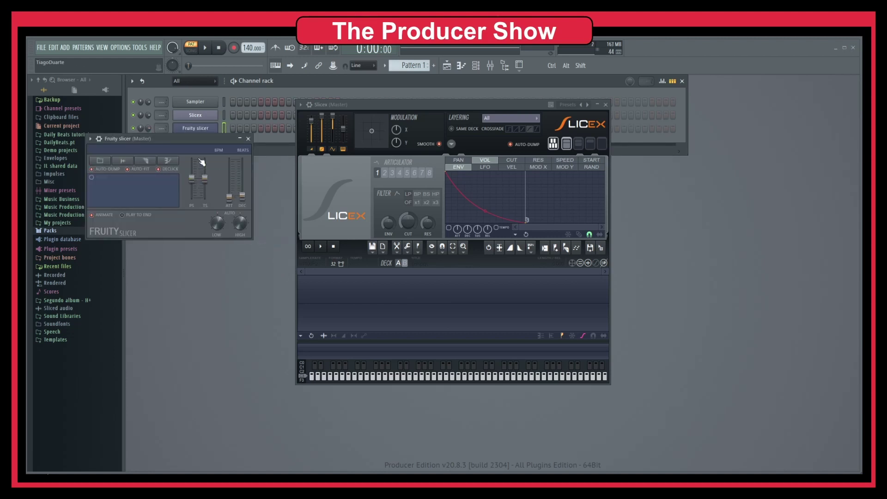
left_click_drag(228, 176, 236, 177)
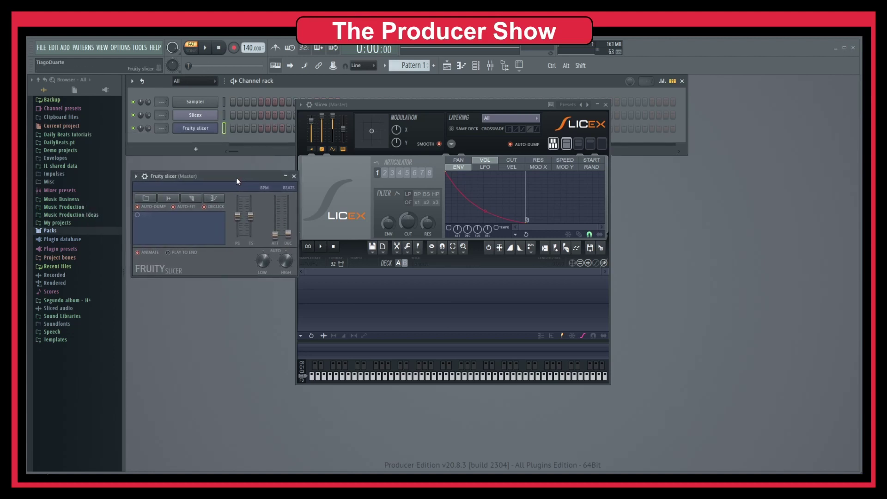
left_click_drag(376, 110, 421, 125)
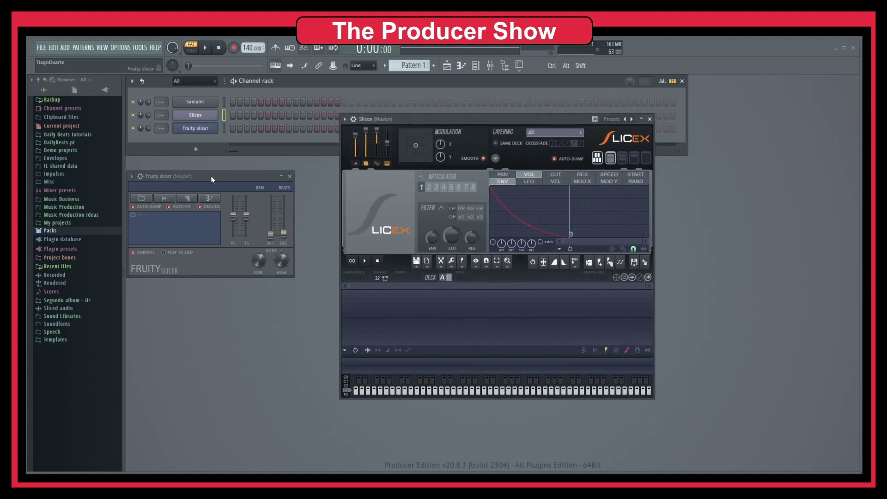
left_click_drag(210, 176, 257, 180)
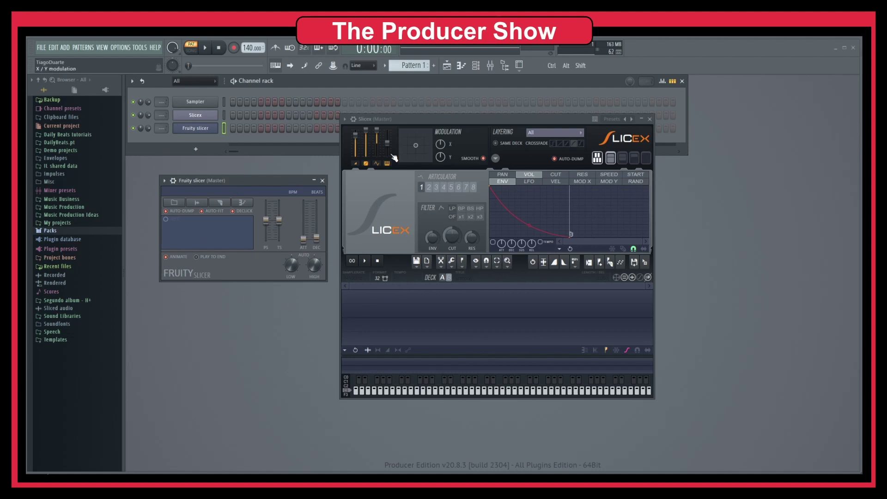
left_click(477, 121)
left_click(275, 180)
Browse the Packs folder down to the Loops folder in the browser
left_click(61, 231)
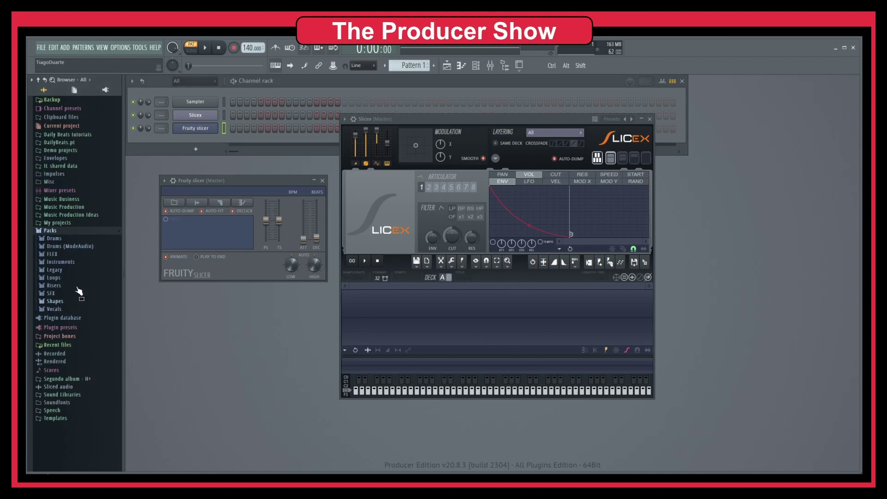
left_click(64, 247)
left_click(63, 245)
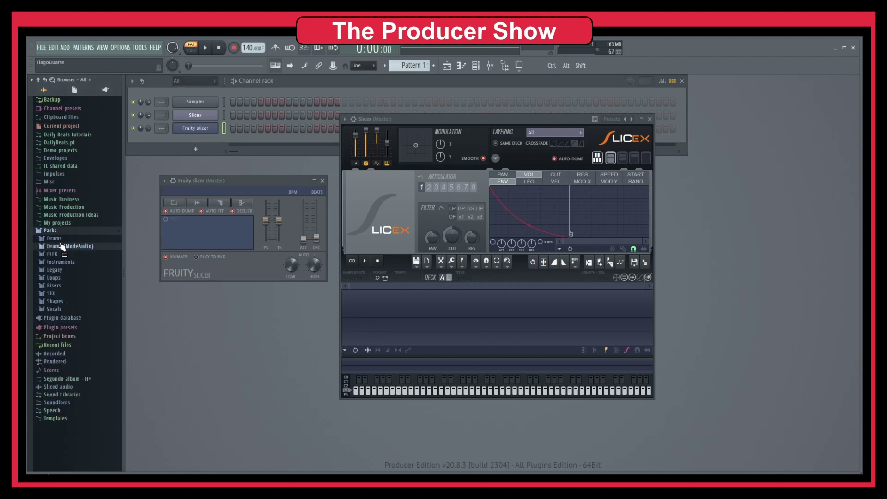
left_click(55, 239)
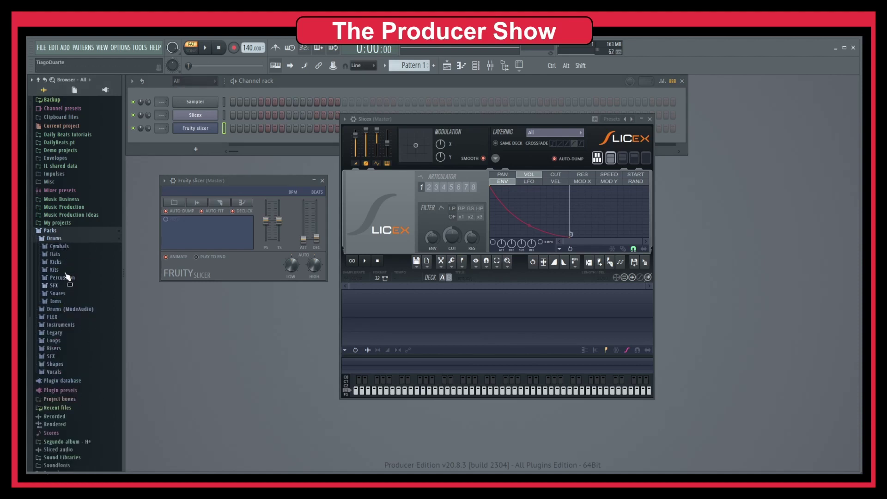
left_click(56, 238)
left_click(58, 278)
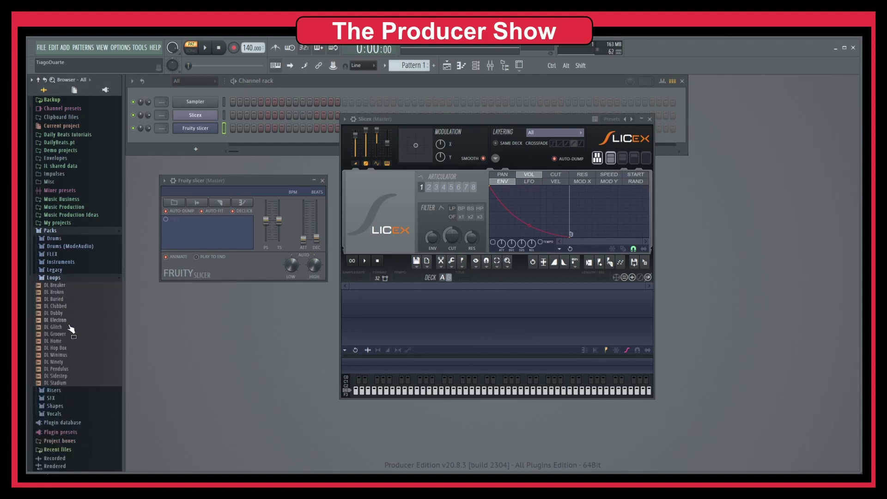
scroll(70, 326, "down", 2)
Load the DL Groover loop into both Fruity Slicer and Slicex to slice it
left_click_drag(58, 294, 208, 231)
left_click_drag(59, 293, 453, 309)
left_click_drag(440, 120, 490, 169)
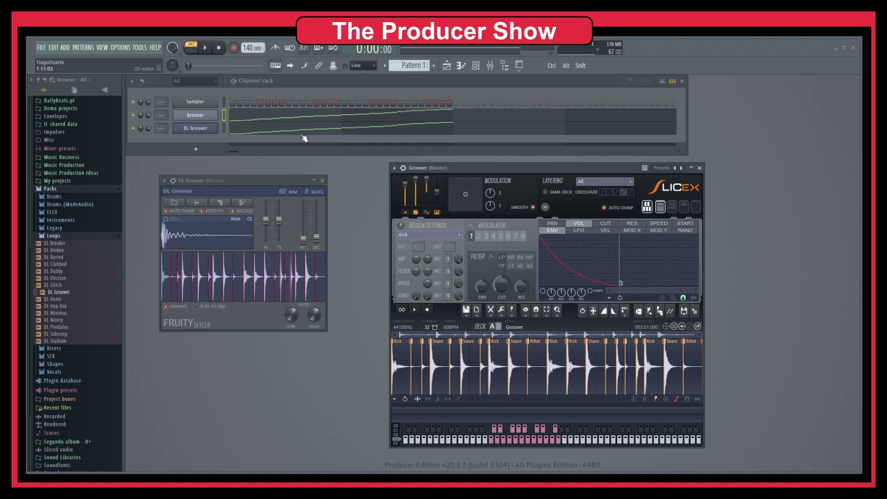
Inspect the Groover and DL Groover slice notes in the piano roll
left_click(305, 113)
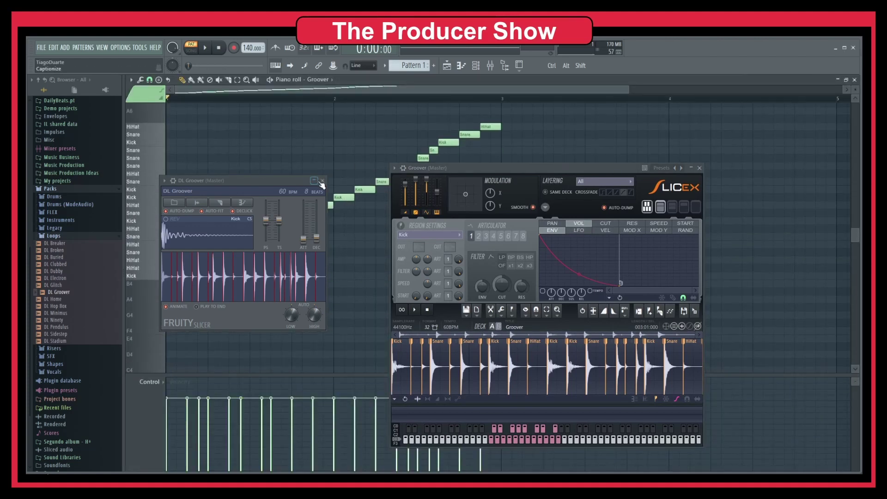
left_click(322, 180)
left_click(700, 168)
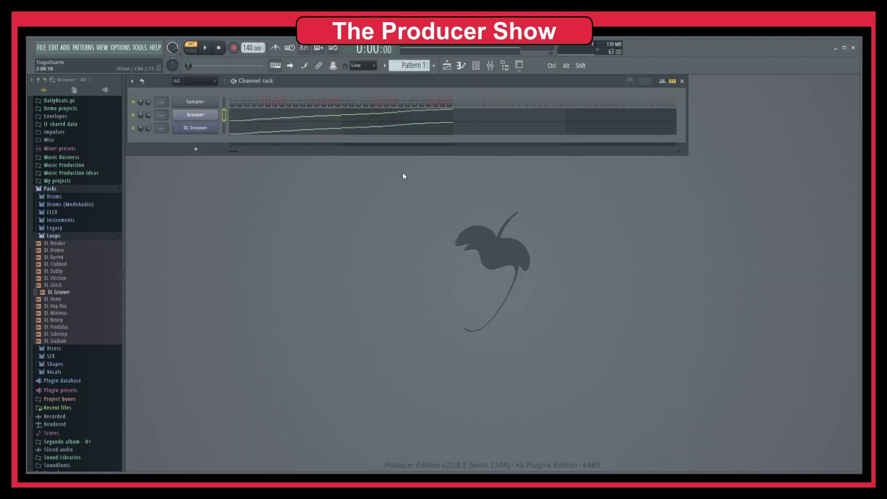
left_click(362, 130)
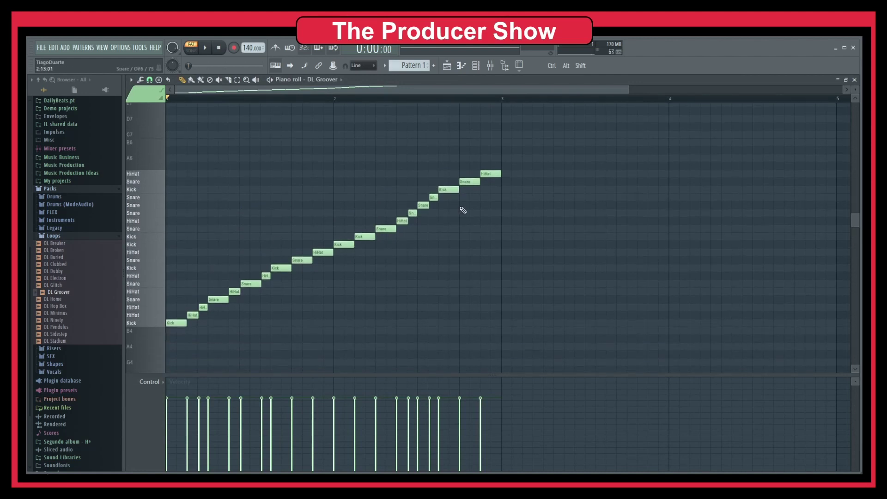
key("F7")
left_click(297, 119)
key("F7")
Reopen both slicer windows and mute the Groover and DL Groover channels
left_click(211, 113)
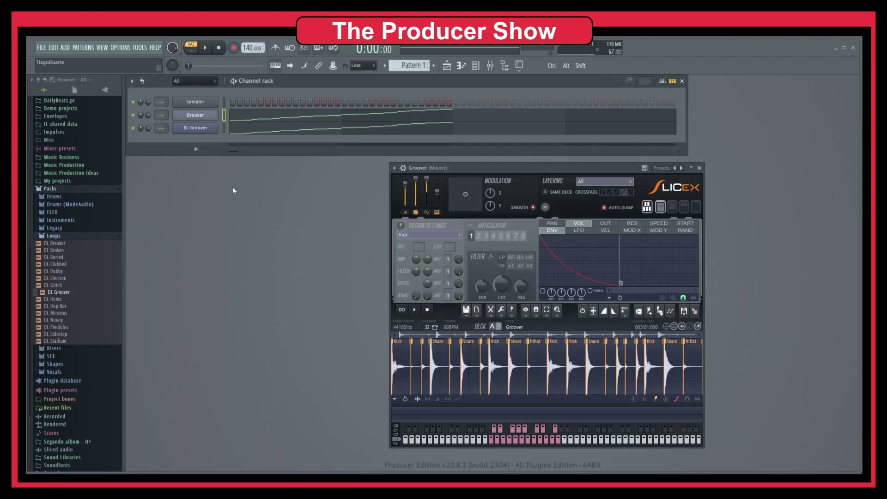
left_click(198, 129)
left_click(195, 115)
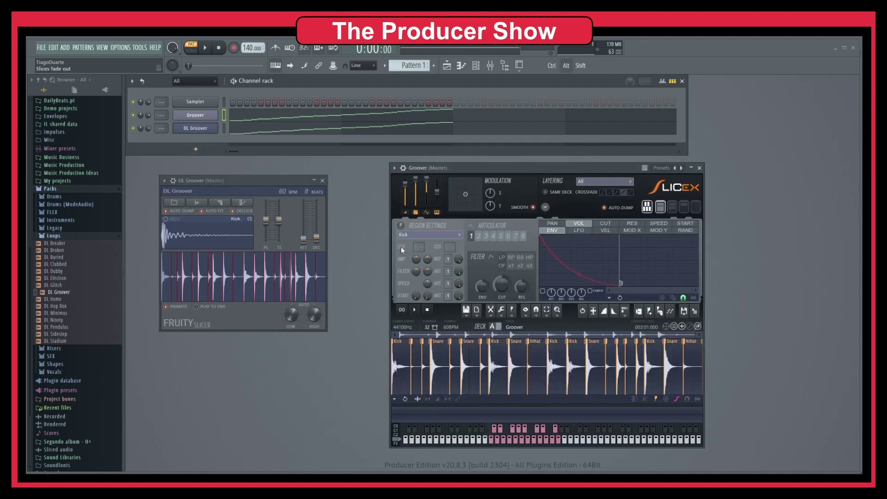
left_click(133, 115)
left_click(133, 128)
Rearrange the slicer windows and close the channel rack
left_click_drag(249, 182, 255, 174)
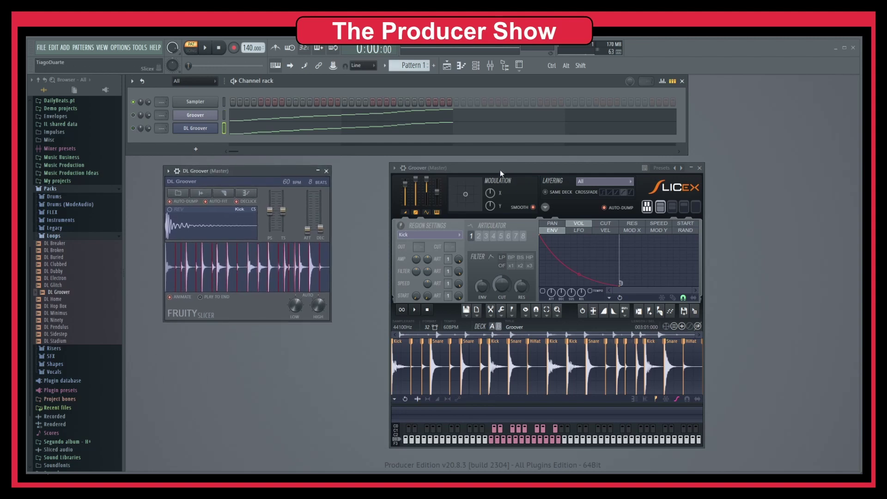
left_click_drag(501, 171, 496, 169)
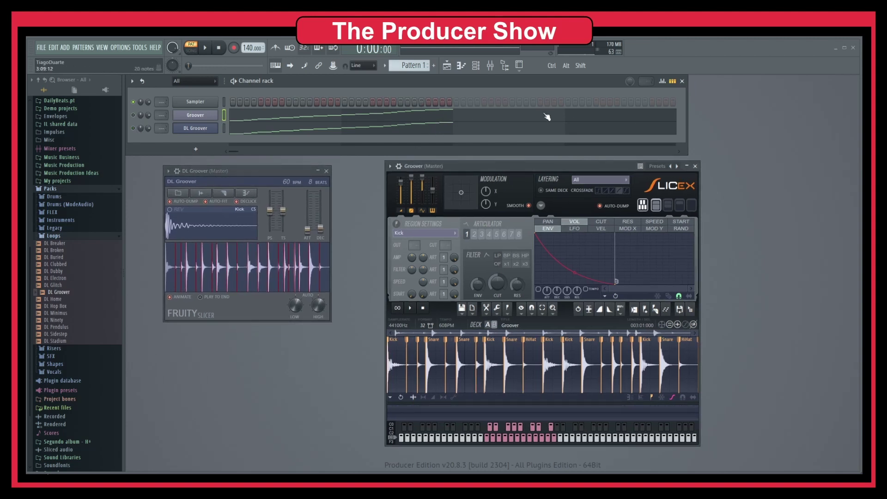
left_click(682, 80)
left_click_drag(535, 165, 522, 148)
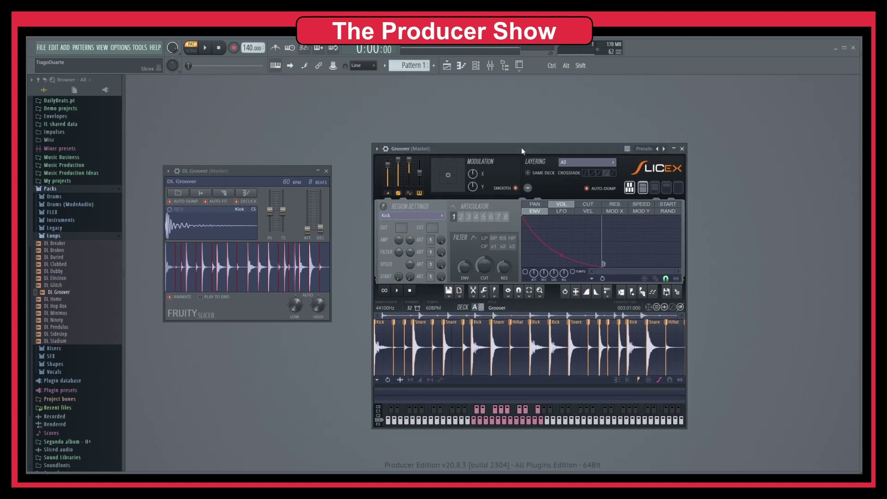
Audition the Groover slices in Slicex one by one from the keyboard
key("z")
key("s")
key("d")
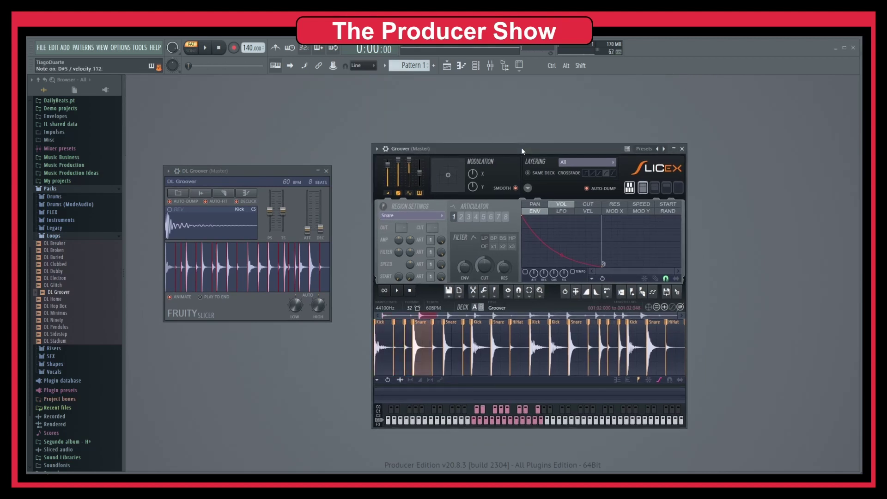
key("v")
key("n")
key("j")
key("m")
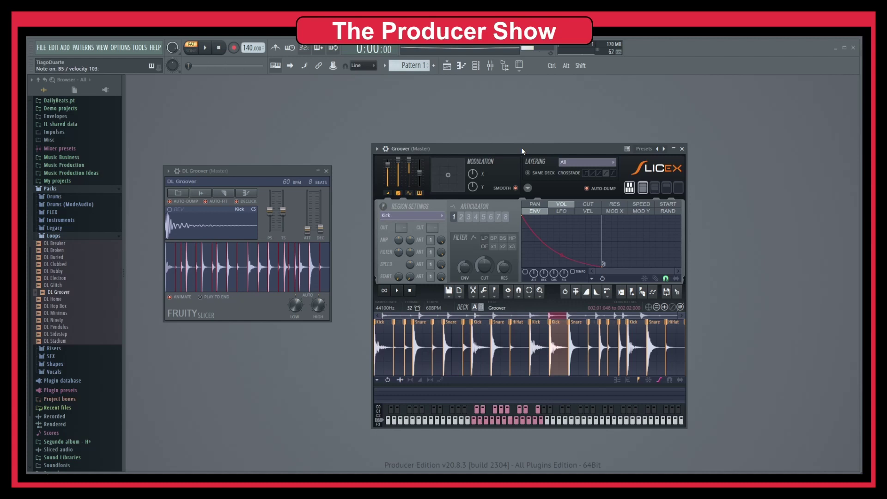
key("q")
key("2")
key("w")
key("3")
key("e")
key("5")
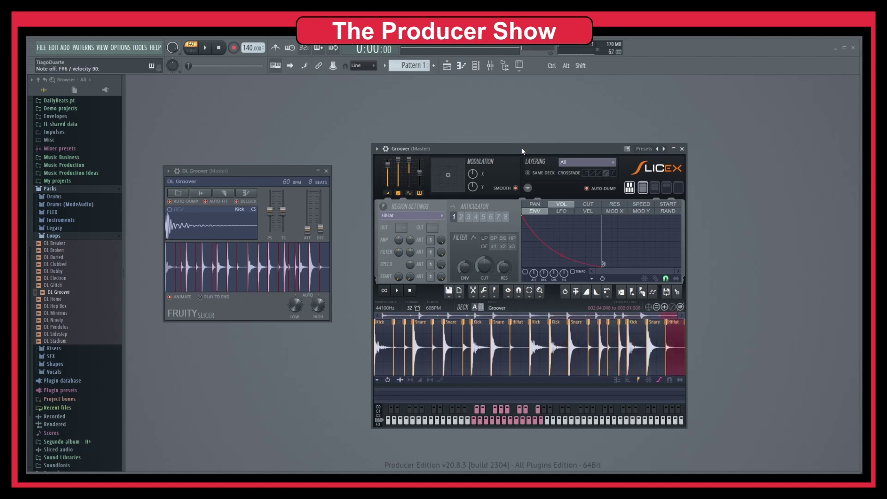
Audition the DL Groover slices in Fruity Slicer, including the HiHat and Snare slices
left_click(273, 171)
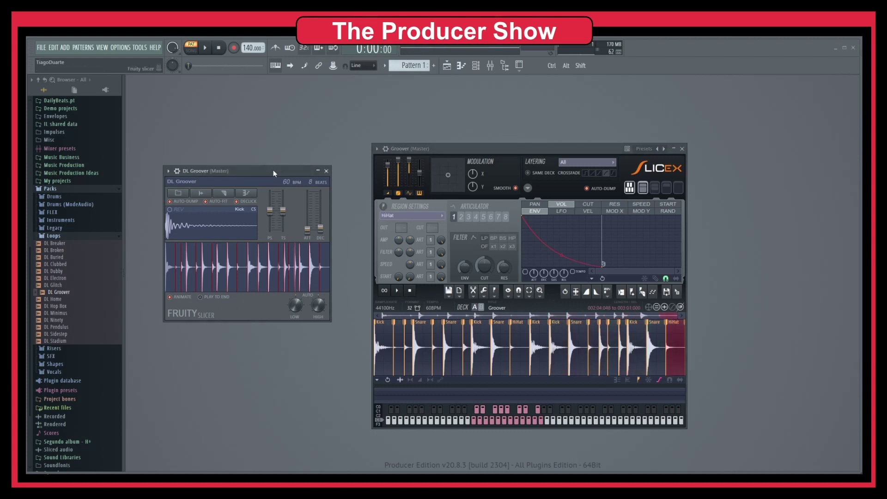
key("z")
key("s")
key("x")
key("d")
key("c")
key("v")
key("g")
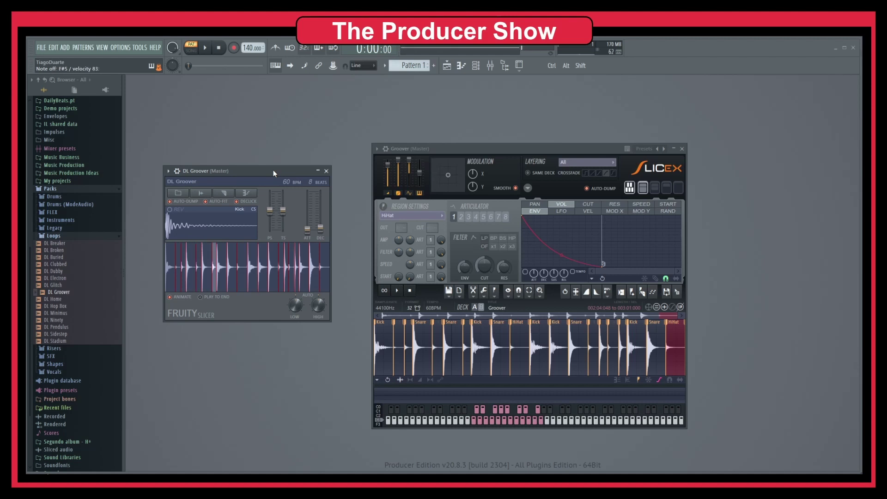
key("b")
key("h")
key("n")
key("j")
key("m")
key("q")
key("2")
key("w")
key("3")
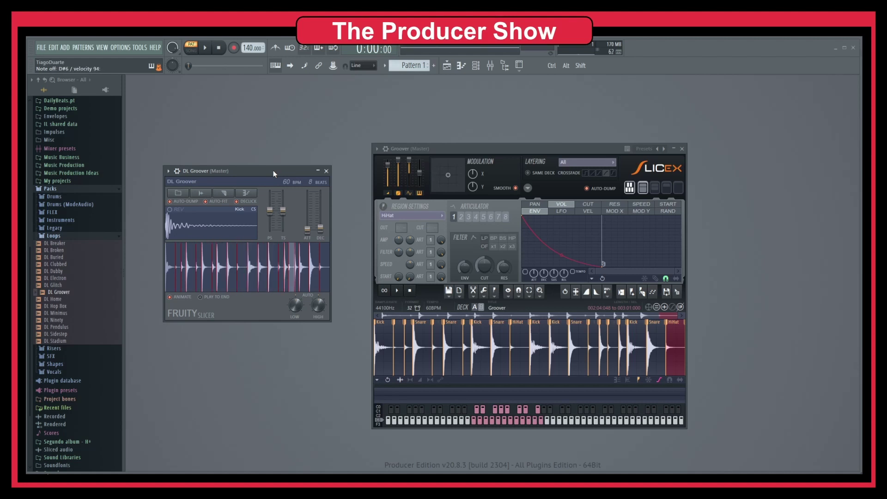
key("e")
key("r")
key("5")
key("t")
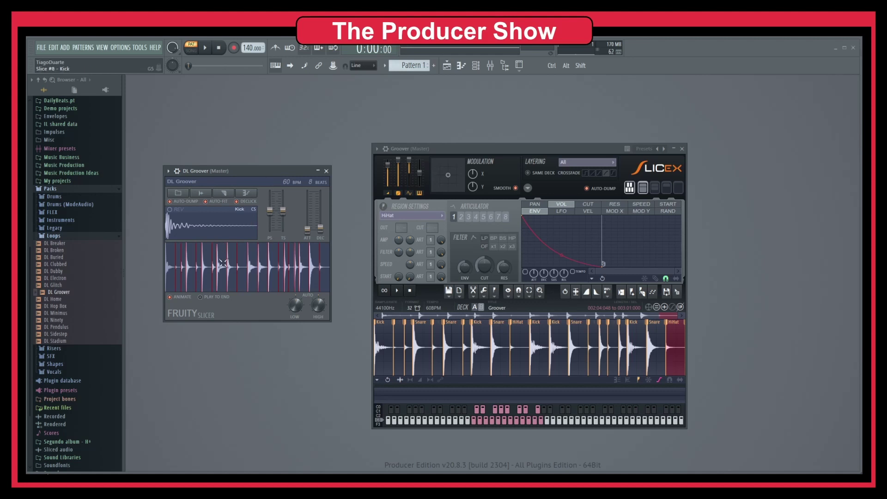
left_click(184, 276)
left_click(192, 277)
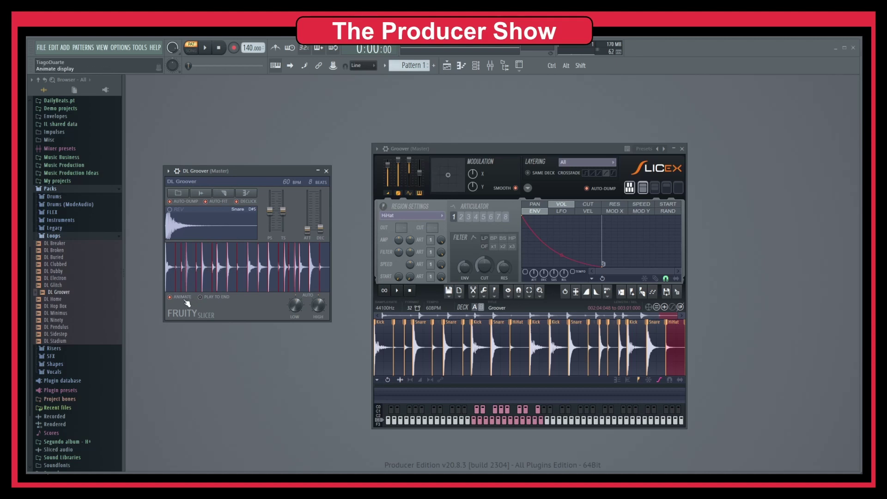
Preview the first Kick slice and copy it to the audio clipboard
left_click(170, 268)
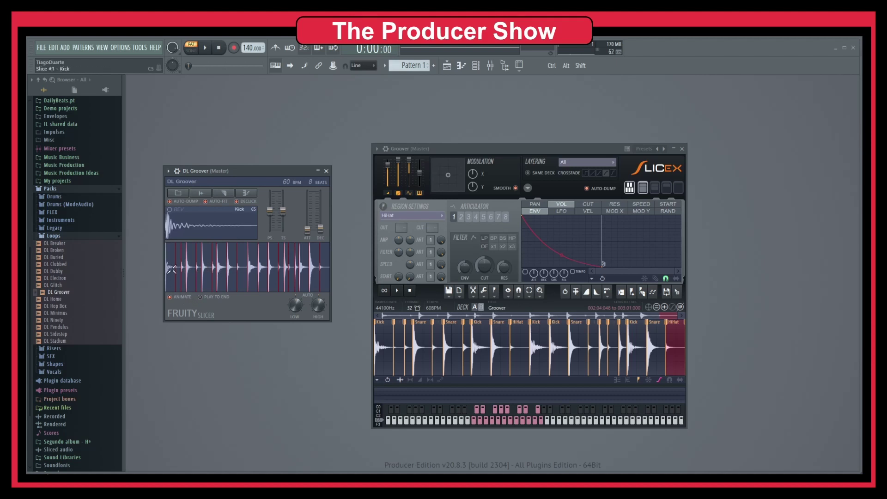
right_click(184, 226)
left_click(184, 226)
left_click(173, 226)
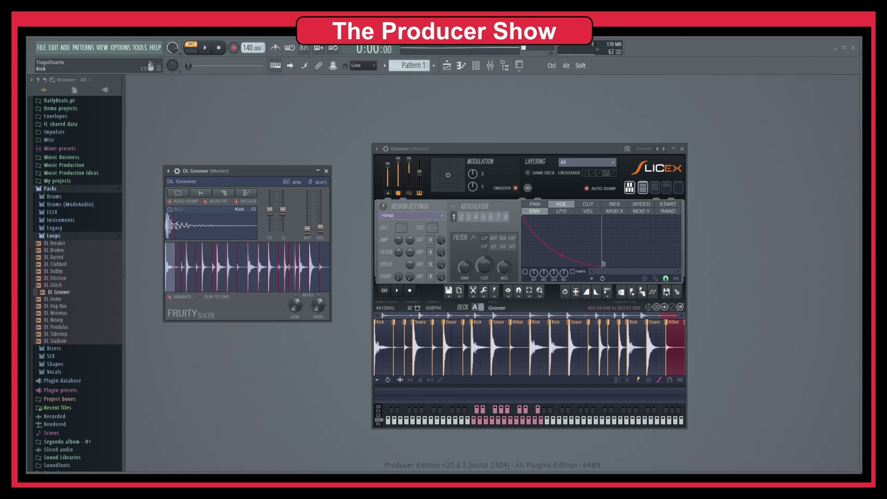
left_click(208, 230)
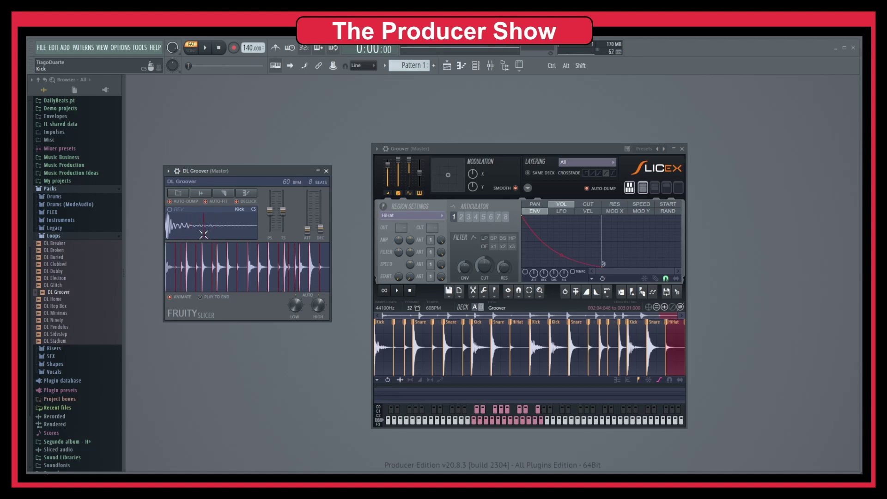
left_click(203, 232)
right_click(202, 223)
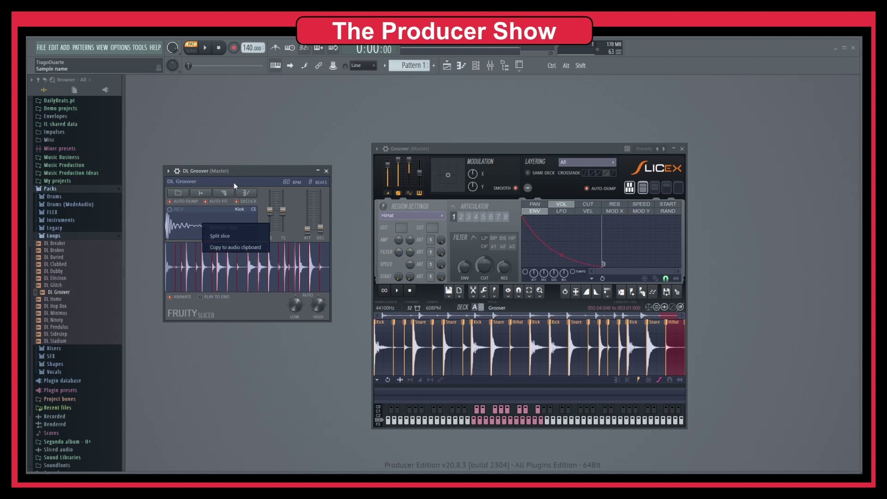
left_click(244, 247)
Show the channel rack, close the Sampler window, and reopen DL Groover's Fruity Slicer
left_click(476, 65)
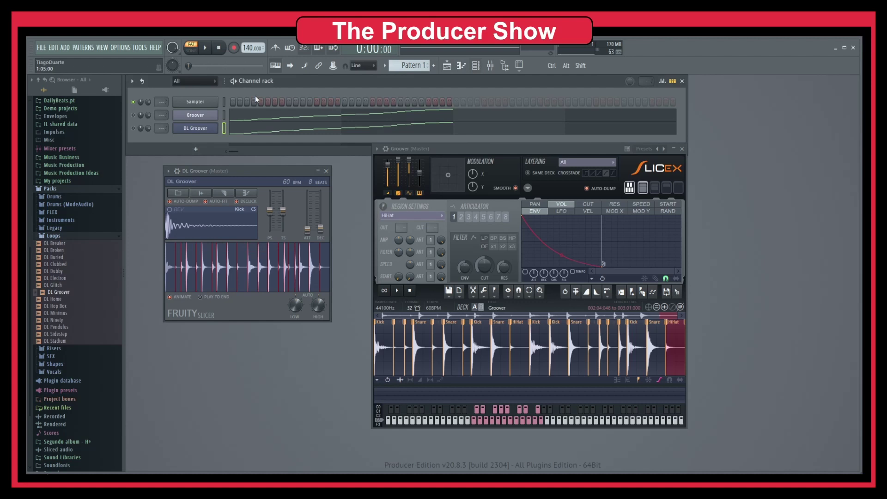
left_click(209, 104)
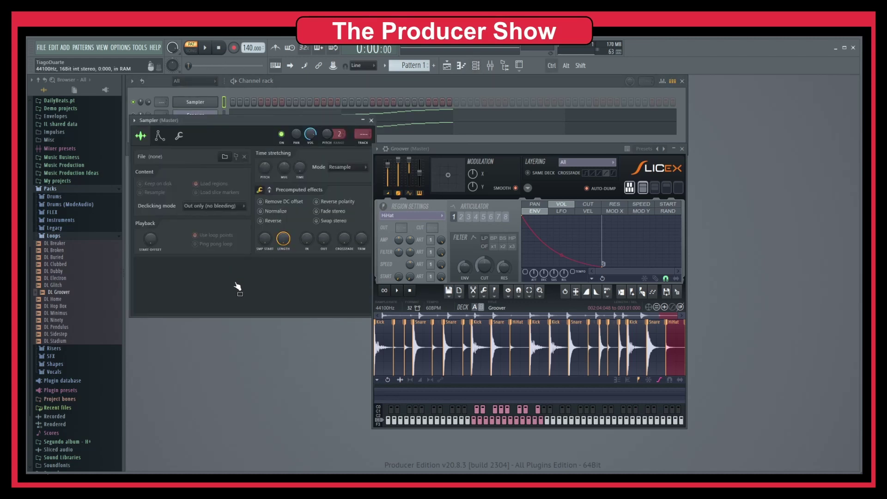
left_click_drag(247, 119, 243, 153)
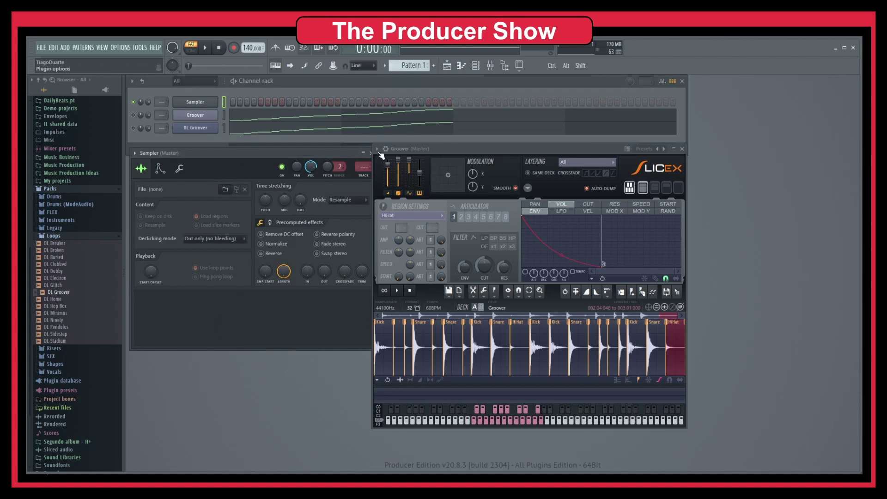
left_click_drag(331, 154, 360, 113)
left_click(375, 115)
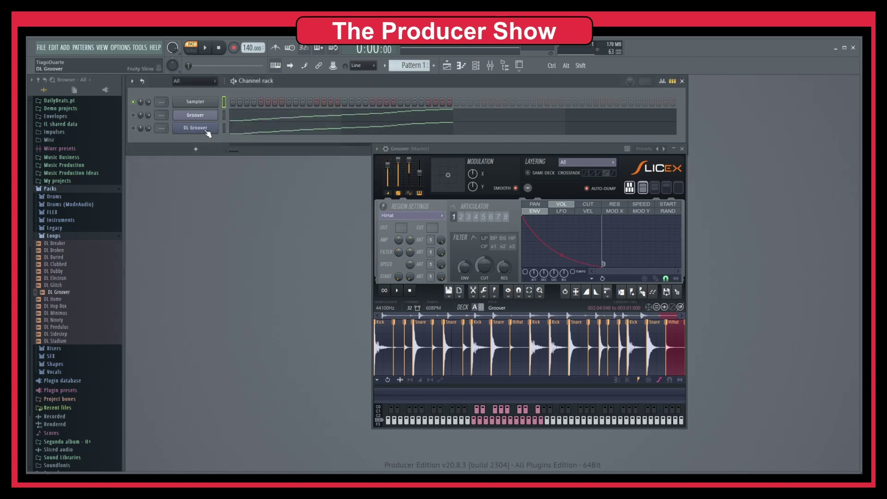
left_click(195, 128)
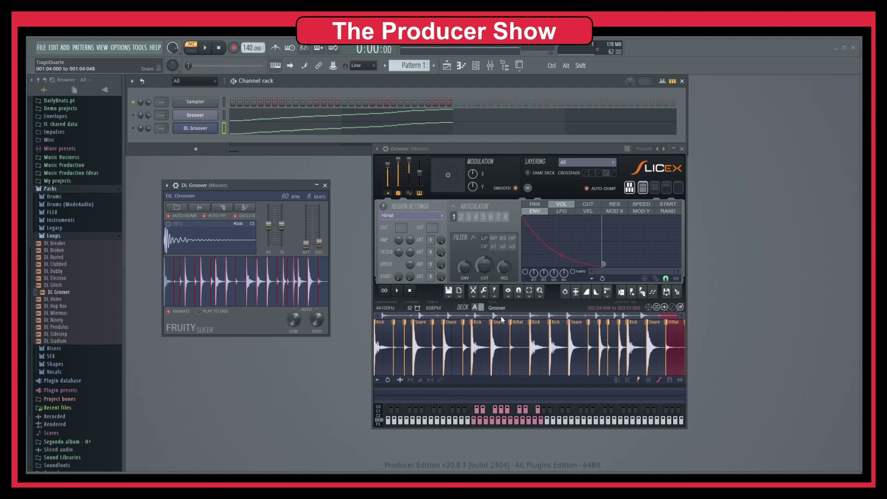
Play the first Kick slice in Slicex, then focus the Fruity Slicer window
left_click_drag(509, 148, 498, 154)
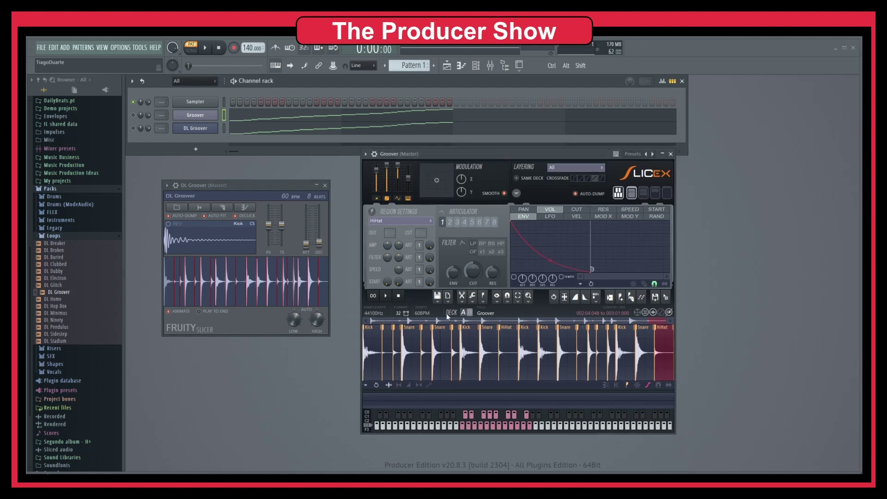
left_click(378, 354)
scroll(381, 347, "up", 5)
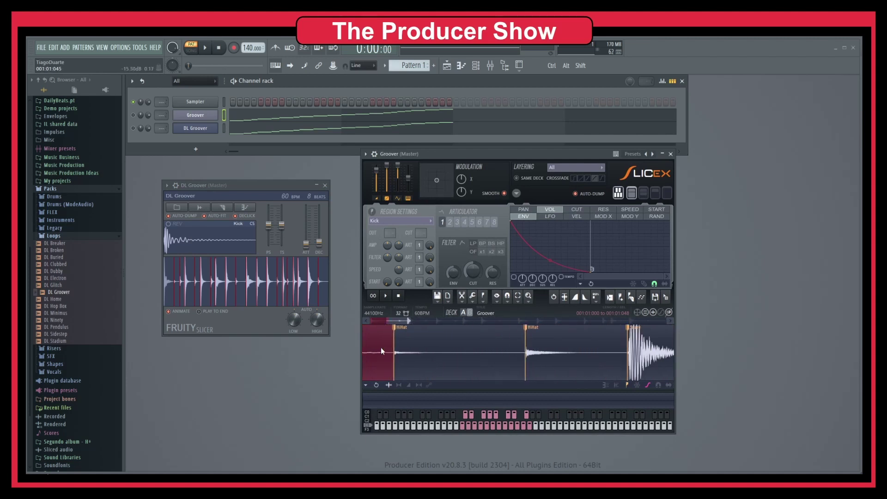
key("ctrl")
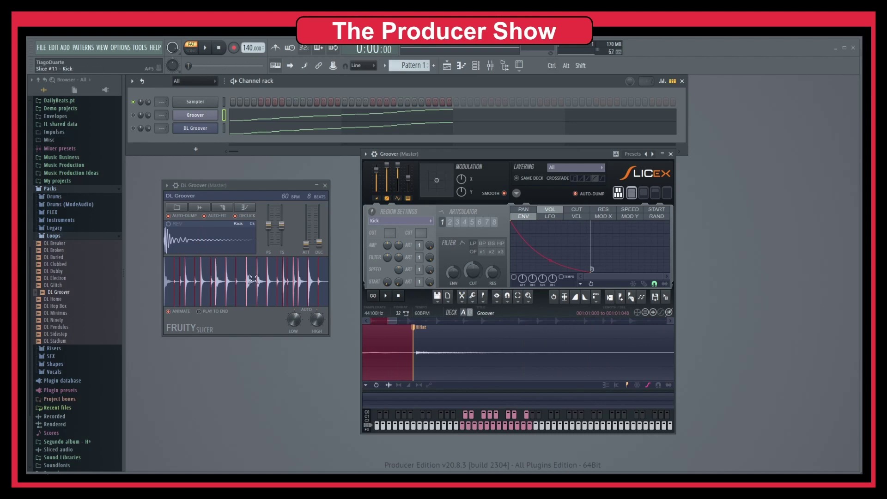
left_click(230, 186)
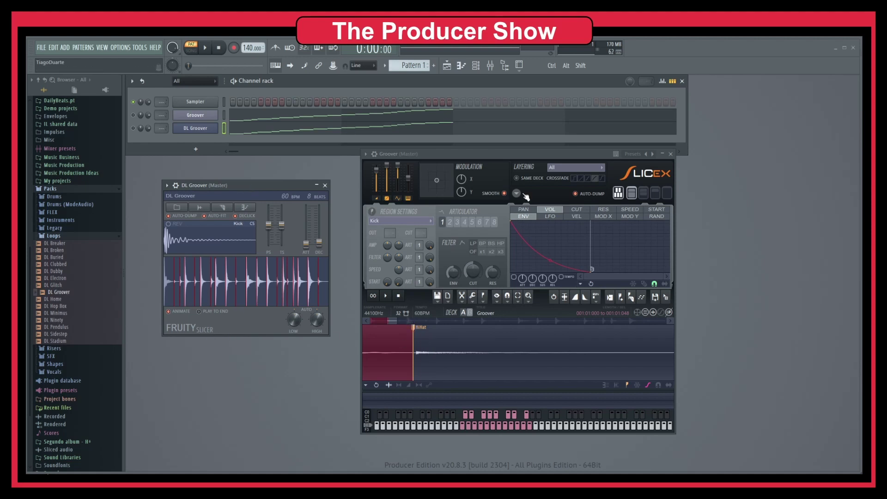
Move the HiHat slice start slightly earlier in Slicex and reposition its window
left_click(381, 348)
left_click(422, 332)
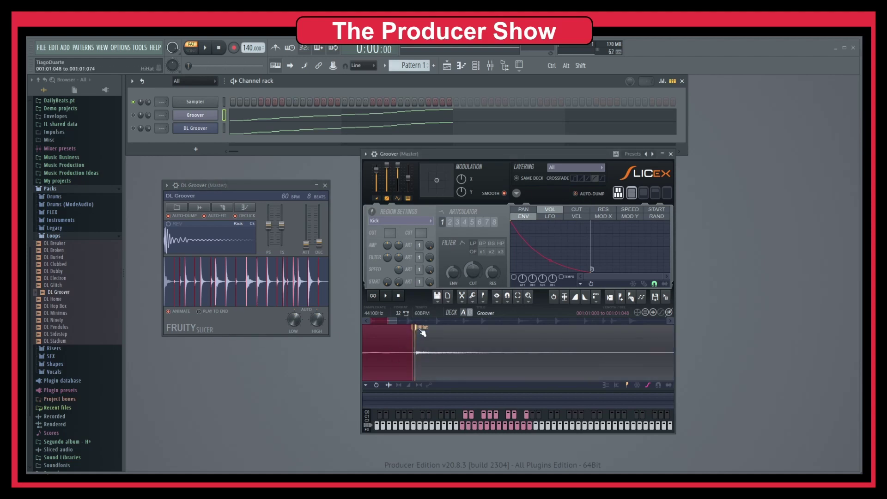
mouse_move(415, 358)
left_mouse_down()
mouse_move(419, 333)
mouse_move(428, 332)
mouse_move(397, 335)
mouse_move(418, 334)
left_mouse_up()
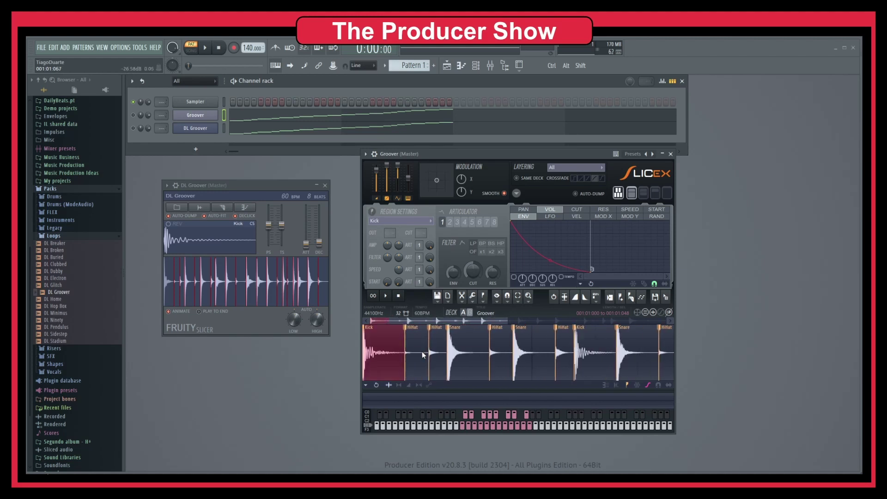
scroll(491, 356, "up", 5)
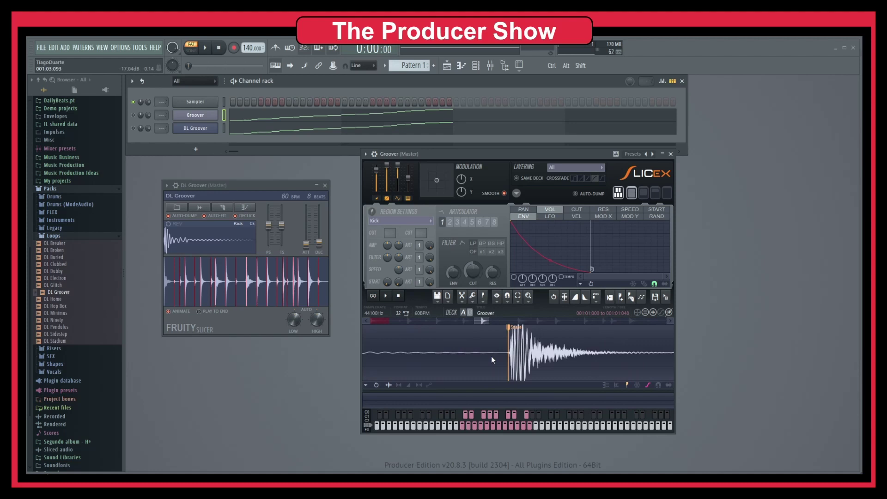
scroll(426, 357, "up", 4)
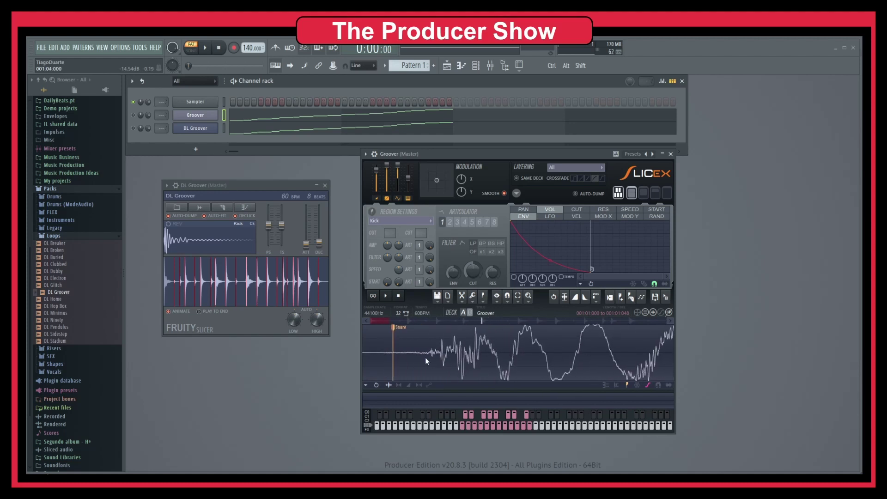
scroll(422, 343, "down", 8)
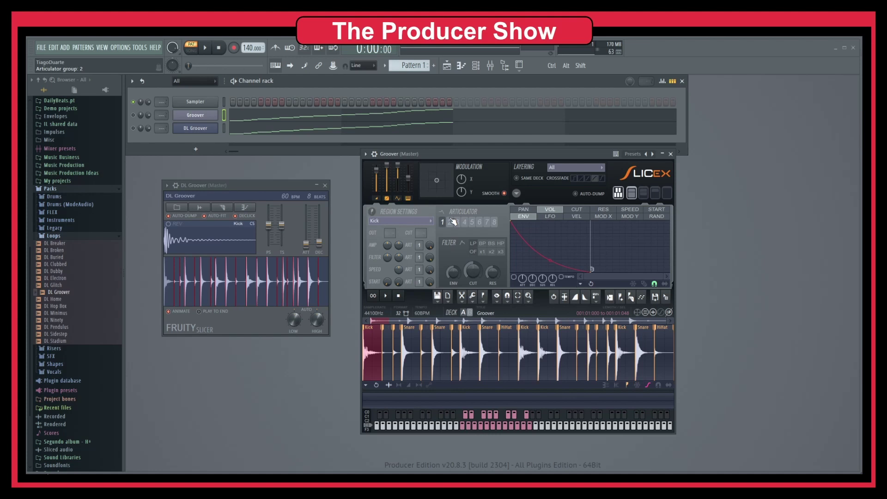
left_click_drag(442, 154, 456, 165)
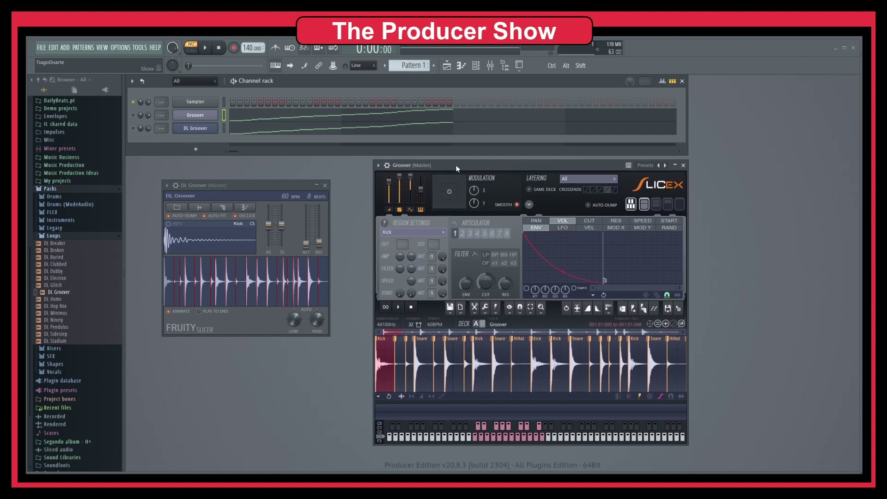
Rearrange the slicer windows and close the DL Groover Fruity Slicer window
left_click_drag(222, 186, 261, 166)
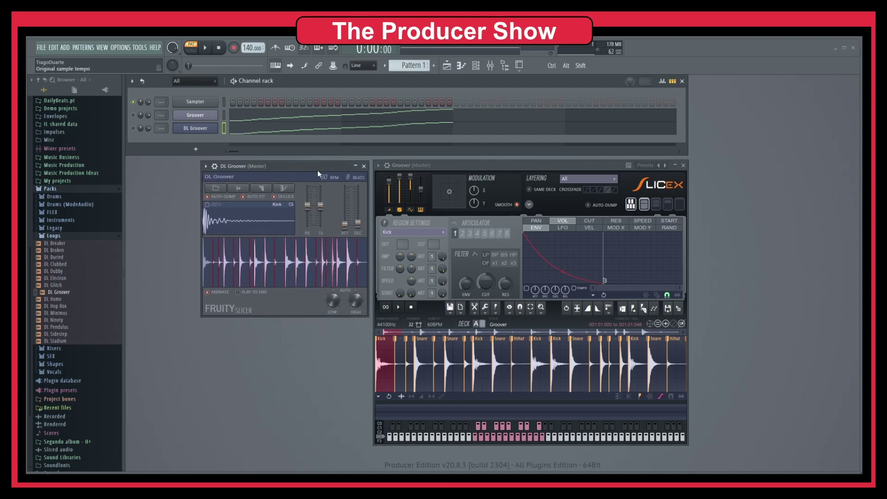
left_click_drag(307, 166, 306, 165)
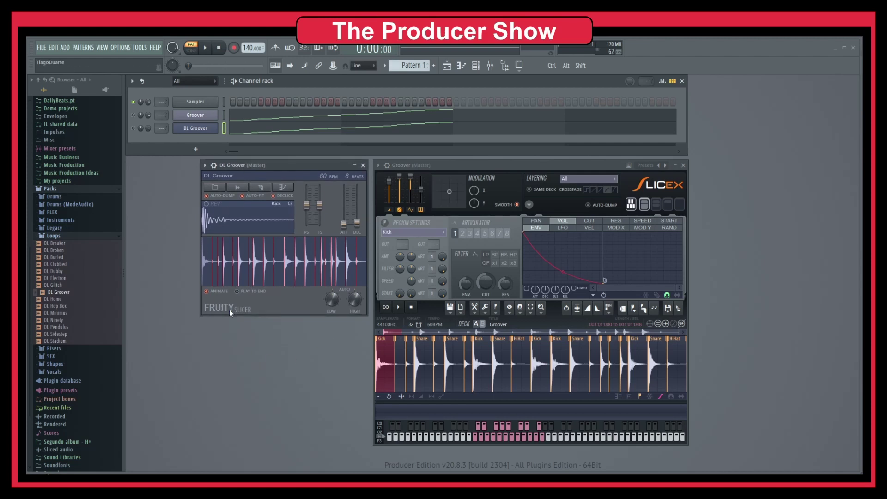
left_click(535, 163)
left_click(262, 164)
left_click(364, 165)
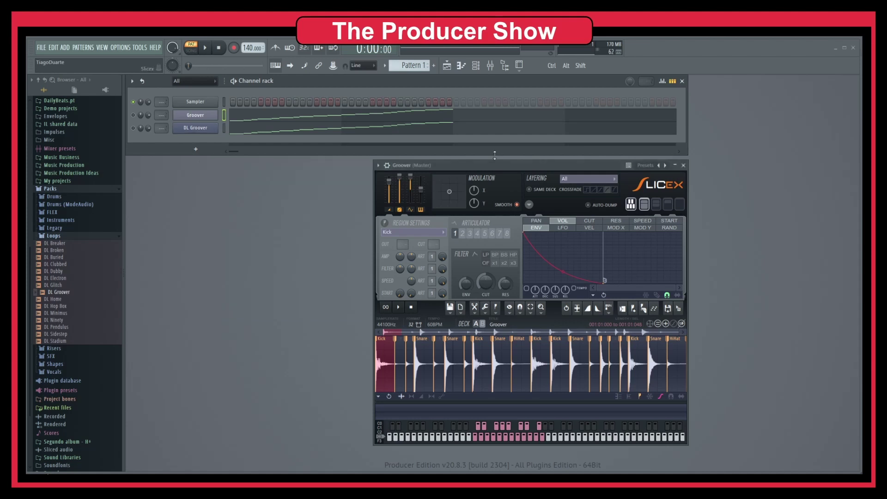
left_click_drag(515, 167, 424, 170)
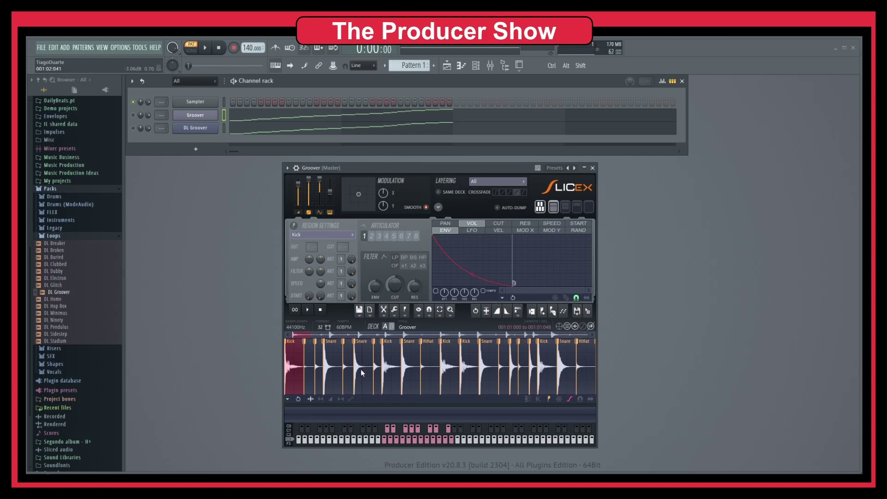
Close the Groover slicer and drop DL Groover.wav onto Track 1 of the Playlist
left_click(592, 168)
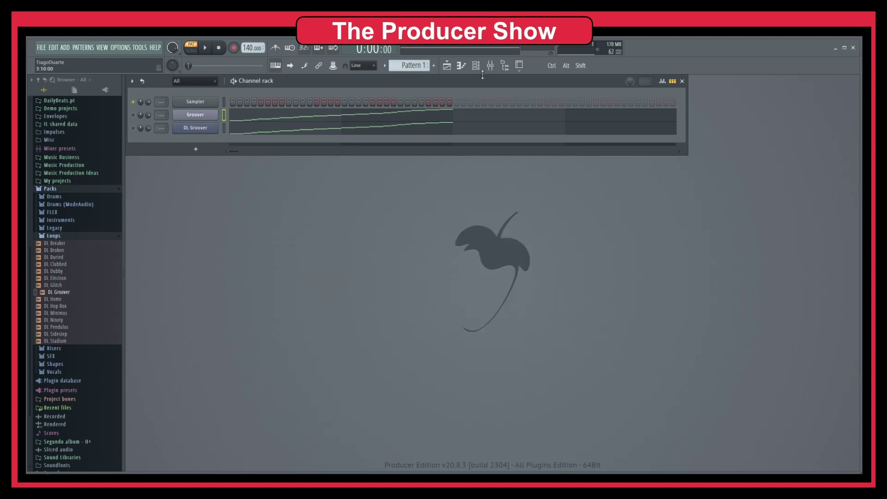
left_click(447, 66)
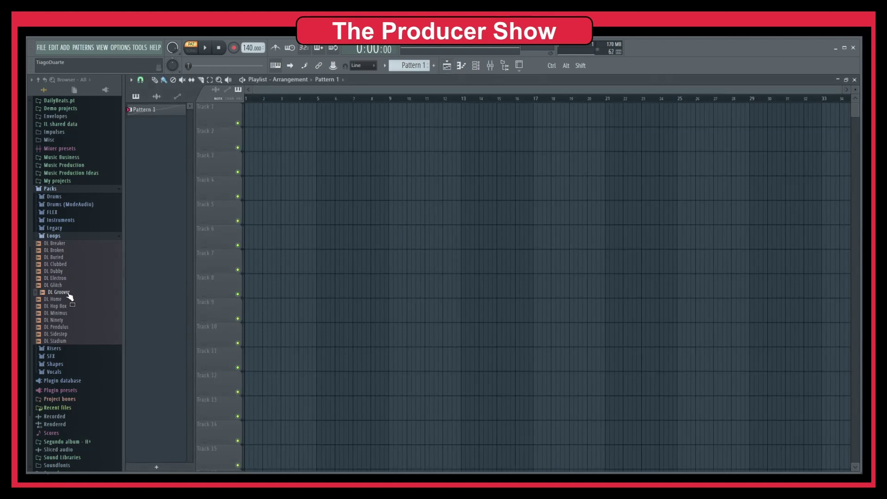
left_click_drag(70, 293, 257, 116)
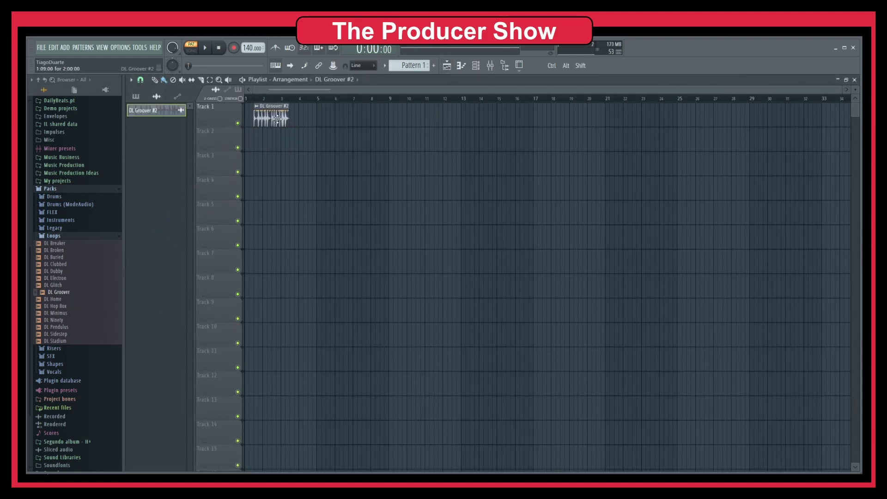
Zoom in and slice the loop clip after its first hits
scroll(301, 123, "up", 3)
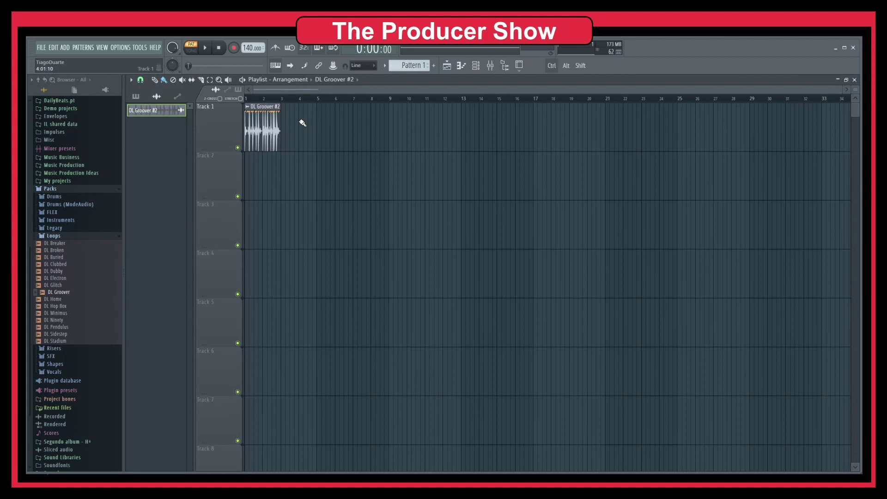
scroll(276, 153, "up", 5)
scroll(276, 154, "up", 5)
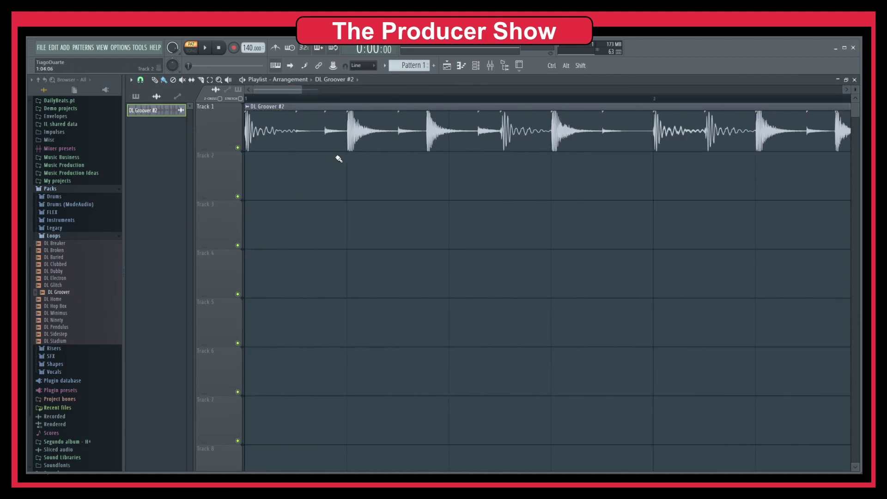
left_click_drag(349, 149, 352, 147)
left_click_drag(449, 205, 430, 140)
Slice the clip at further hit boundaries, cutting the opening kick into its own clip
left_click_drag(550, 202, 554, 143)
left_click_drag(501, 202, 502, 141)
left_click_drag(476, 202, 478, 148)
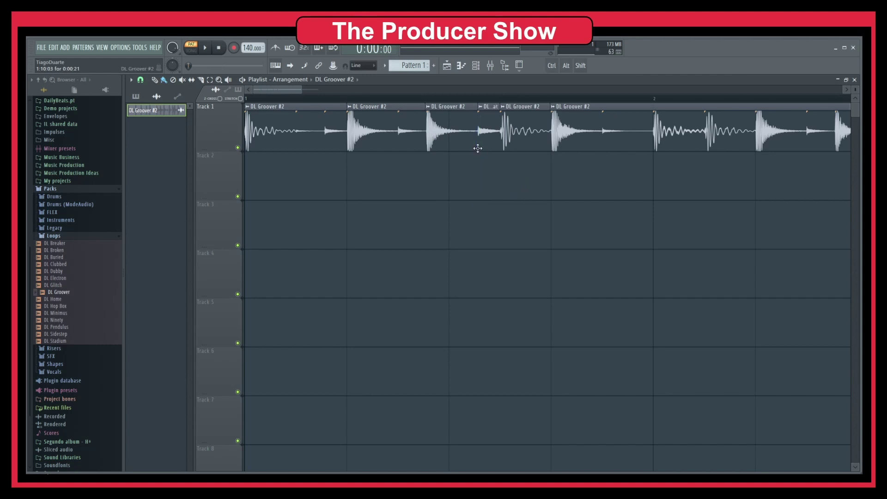
scroll(353, 174, "down", 4)
scroll(300, 164, "up", 5)
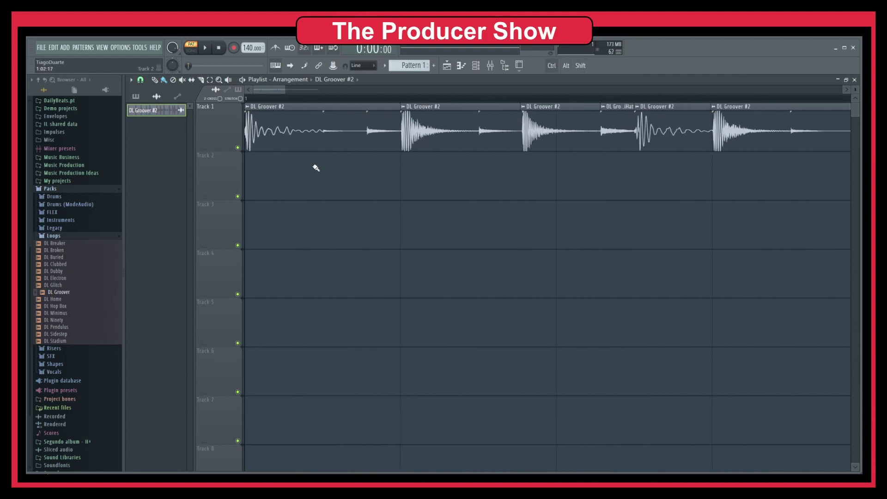
scroll(316, 167, "up", 3)
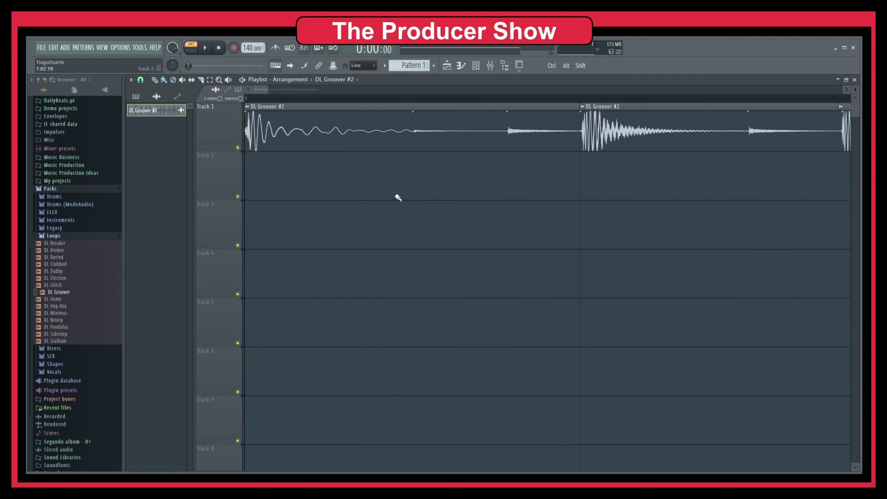
left_click_drag(412, 250, 417, 138)
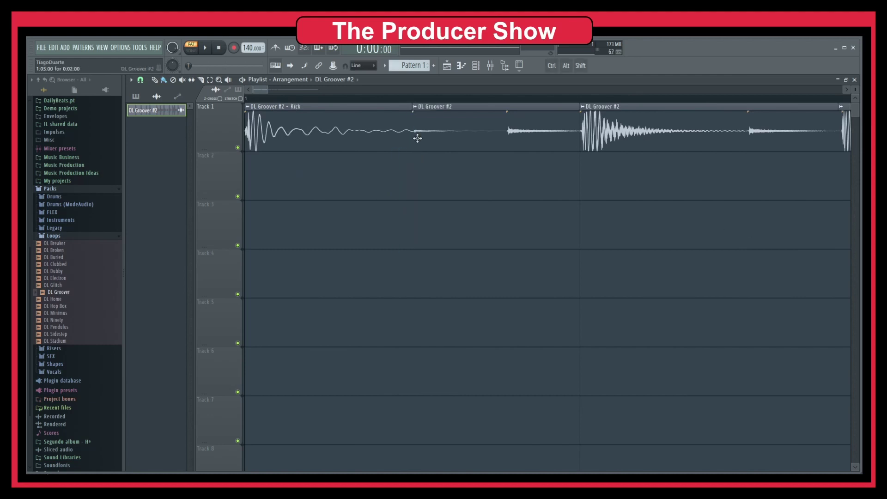
left_click(452, 135)
Delete the leftover clip pieces following the kick clip
right_click(402, 143)
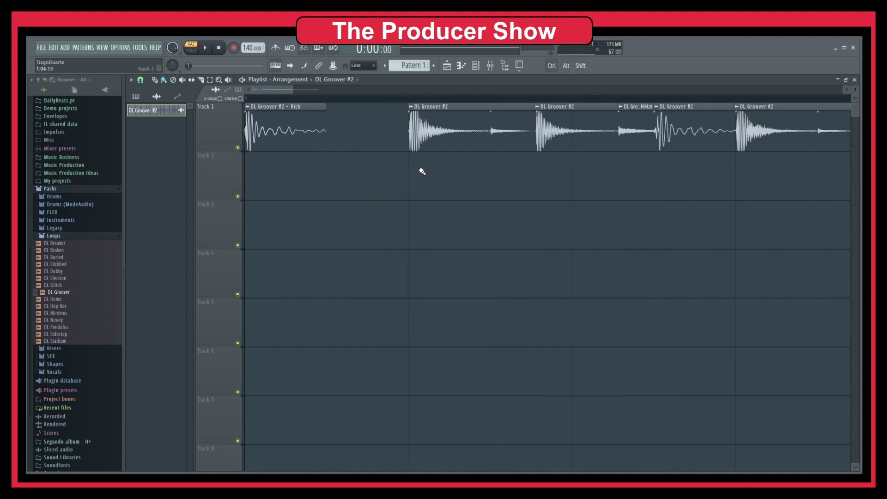
scroll(422, 171, "down", 2)
right_click(435, 139)
Move the snare clip to Track 2 and the hi-hat clip earlier on Track 3, using finer snapping
left_click_drag(497, 134, 402, 157)
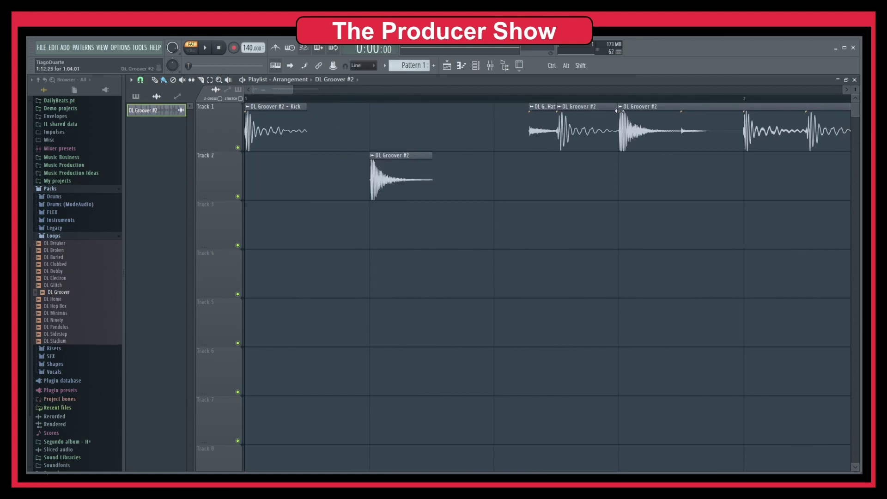
left_click_drag(542, 128, 222, 209)
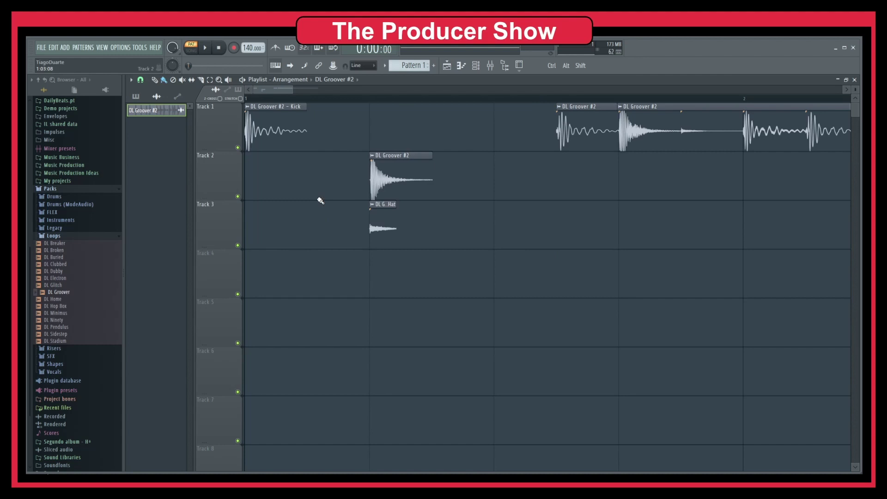
left_click(140, 80)
left_click(153, 160)
left_click_drag(390, 233, 318, 233)
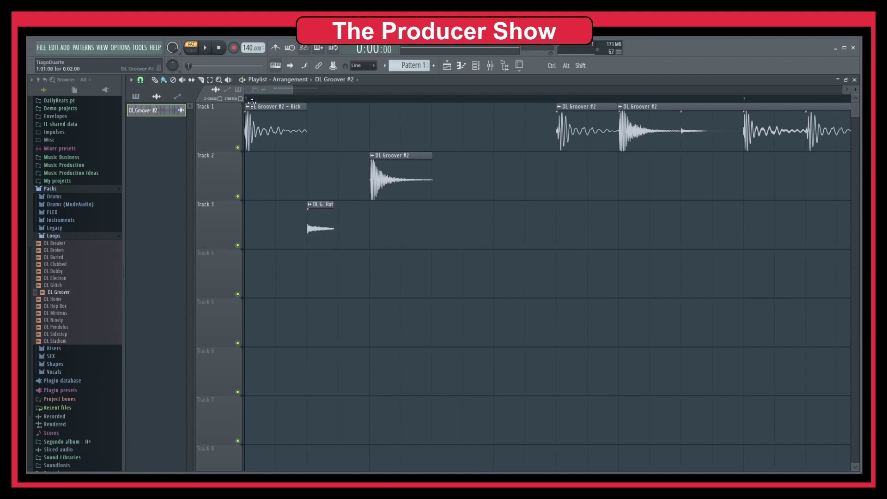
Lower the tempo to 93 BPM and play the arrangement to listen
key("l")
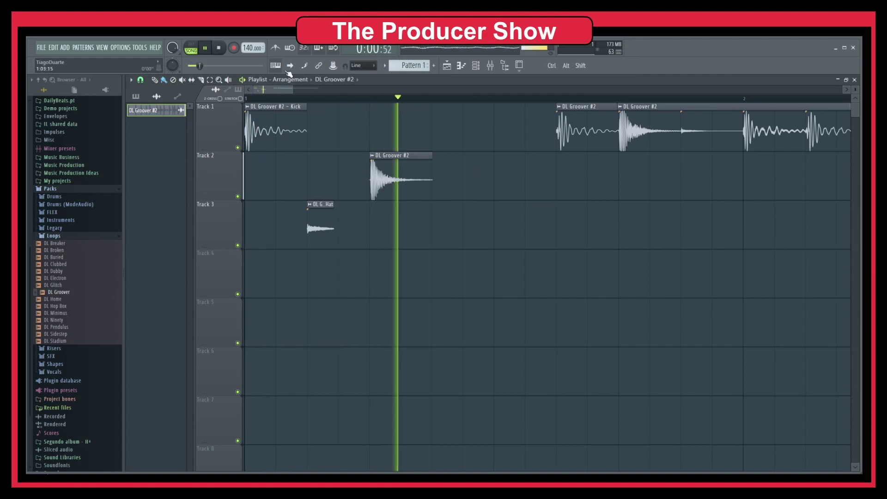
key("space")
left_click_drag(252, 47, 252, 74)
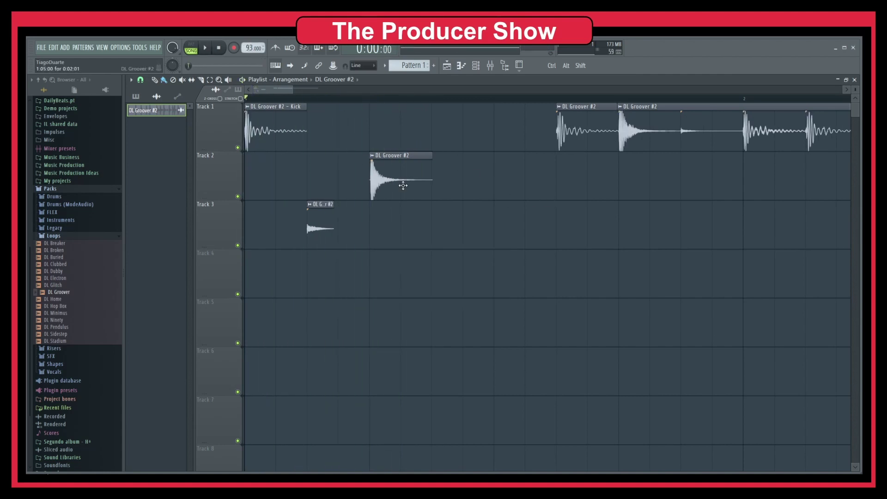
key("space")
key("space")
Move the remaining loop clip on Track 1 and delete the long leftover piece
scroll(531, 151, "down", 2)
left_click_drag(487, 130, 401, 123)
scroll(485, 145, "right", 1)
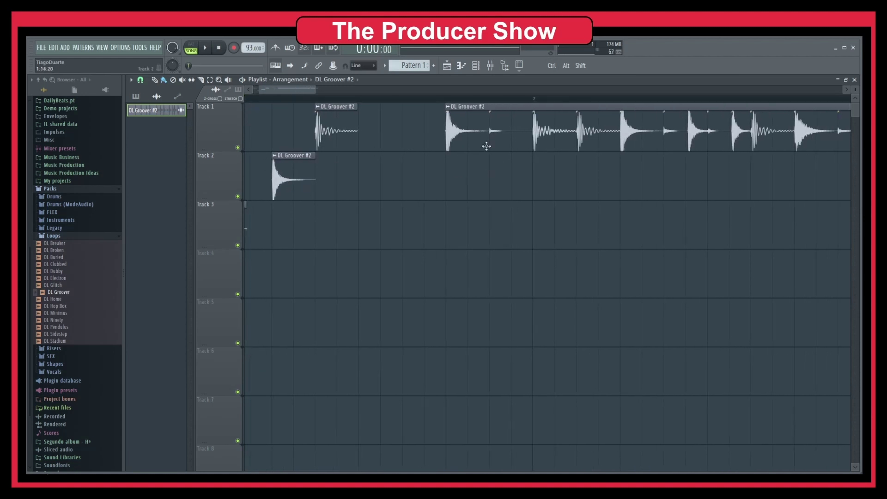
right_click(485, 145)
scroll(388, 193, "left", 1)
left_click_drag(356, 166, 535, 177)
Add extra snare, kick and hi-hat clips to fill out the pattern, auditioning playback
left_click(447, 180)
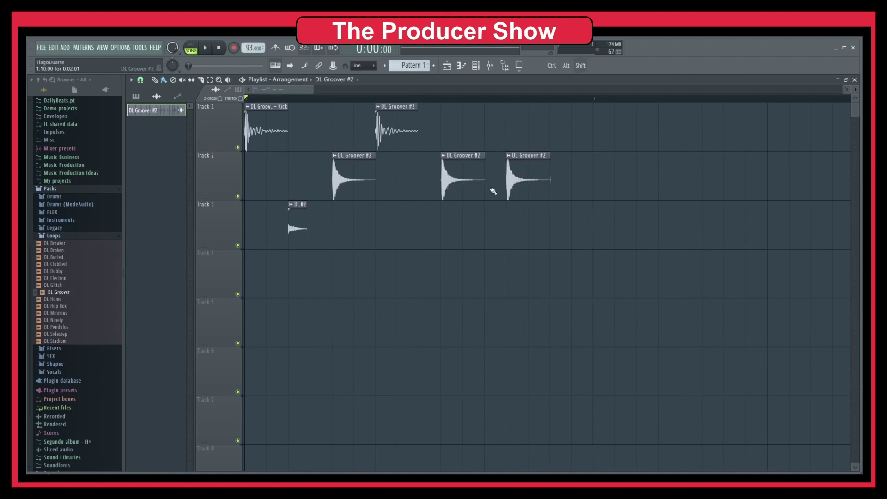
left_click(416, 129)
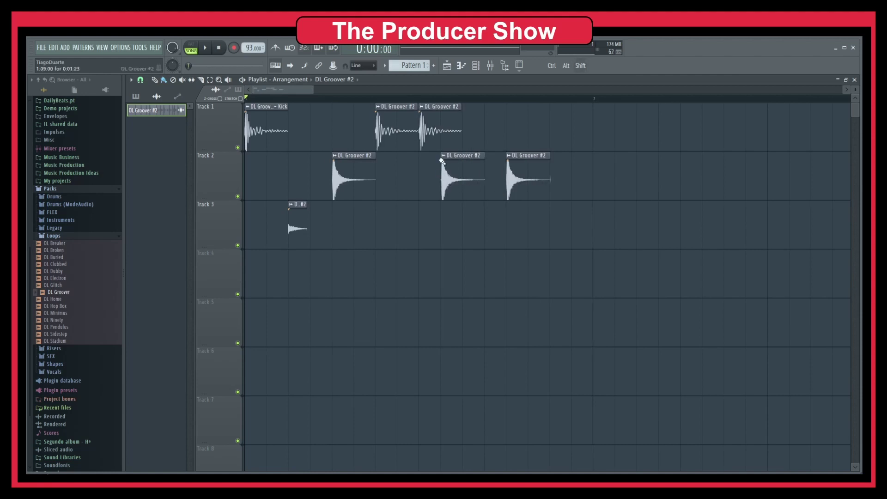
key("space")
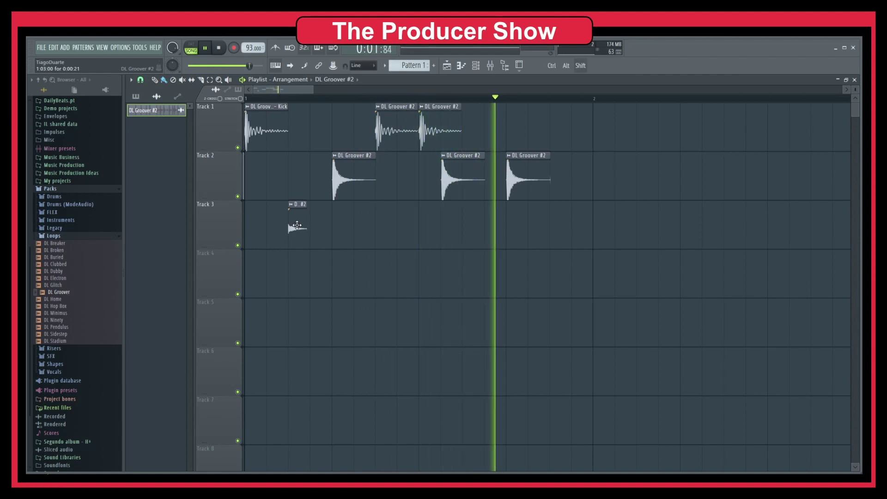
left_click_drag(388, 226, 477, 230)
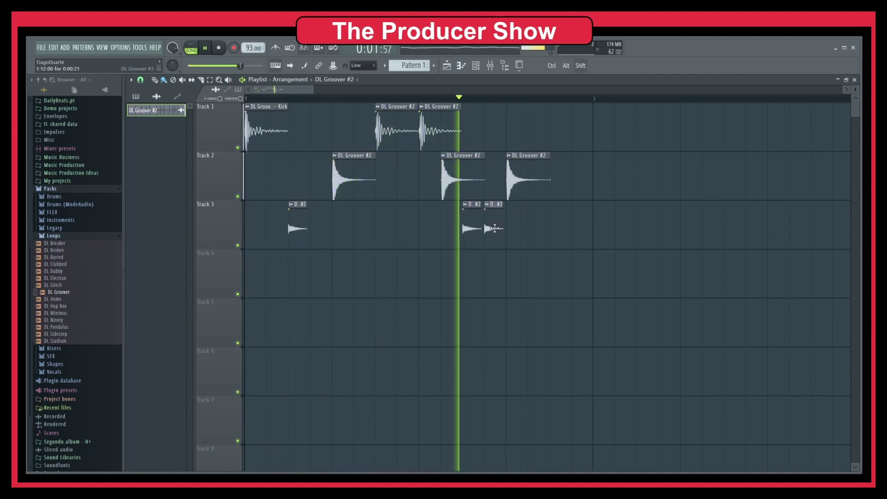
left_click(557, 228)
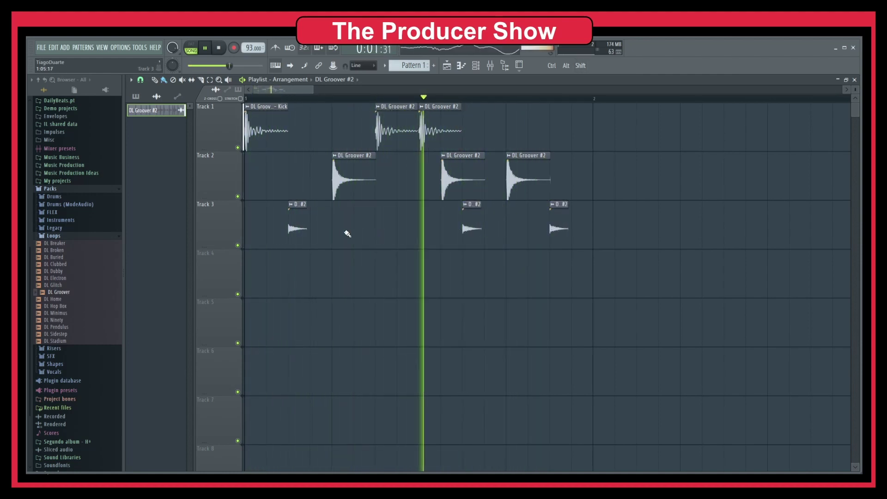
left_click(381, 228)
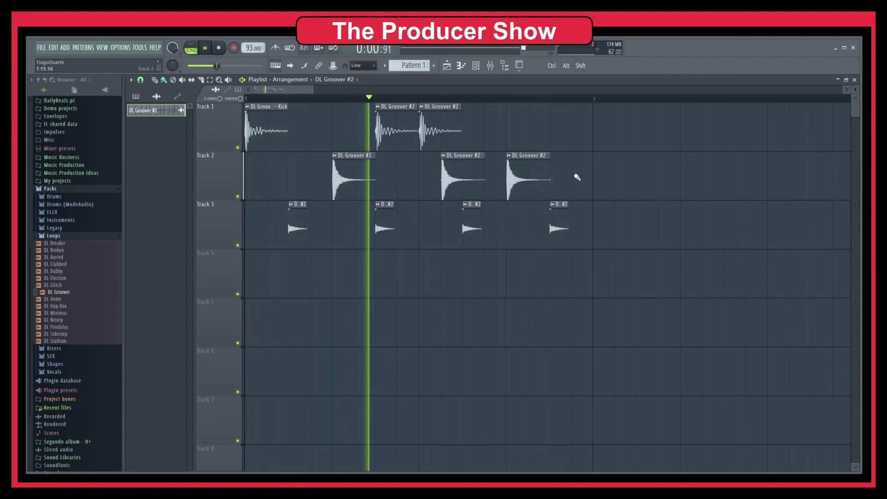
key("ctrl+a")
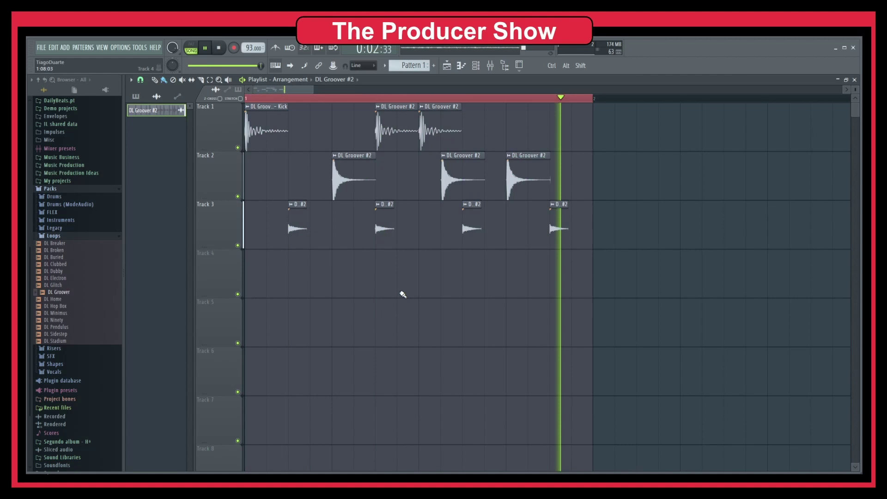
key("space")
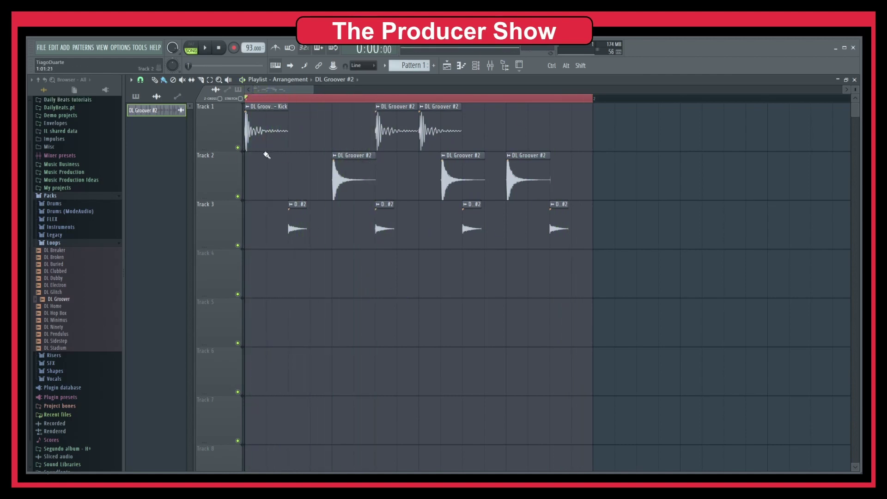
Close the Playlist, show all channels in the rack, and review the Groover slices in Slicex
left_click(855, 80)
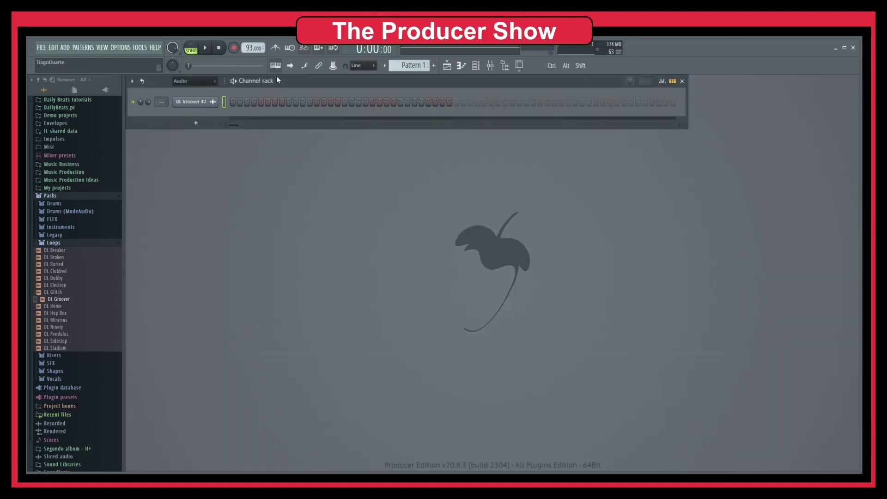
left_click(194, 81)
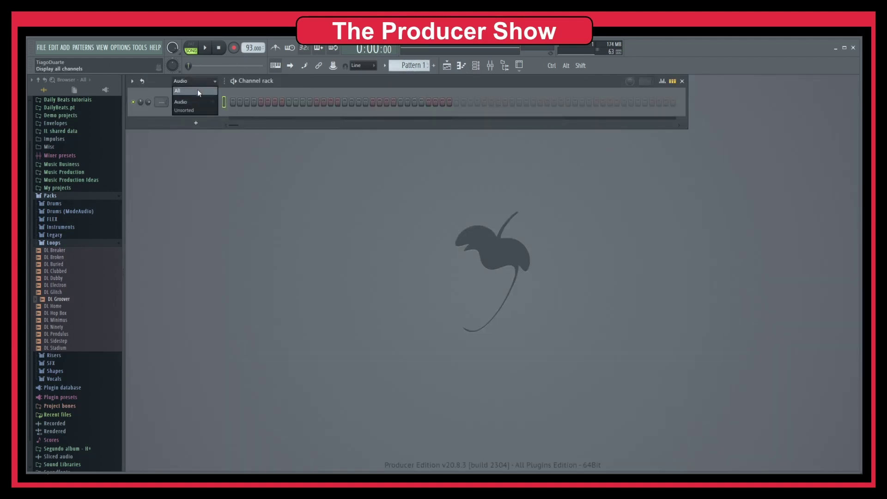
left_click(198, 90)
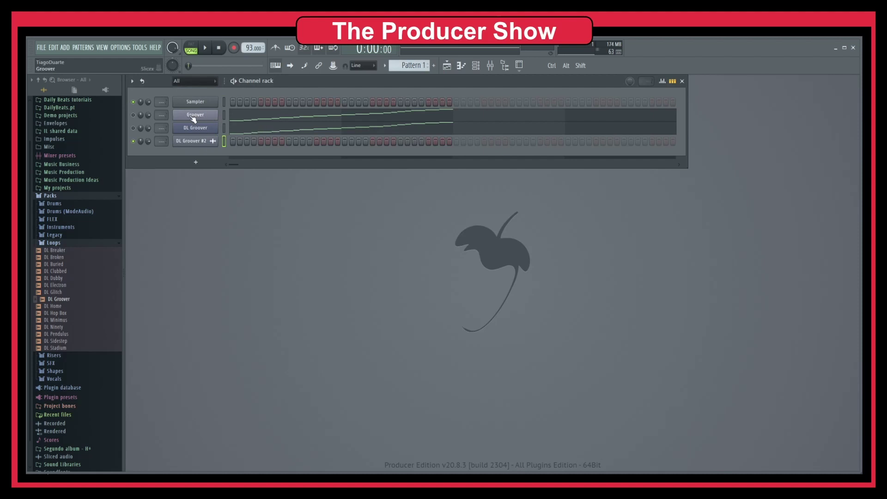
left_click(203, 116)
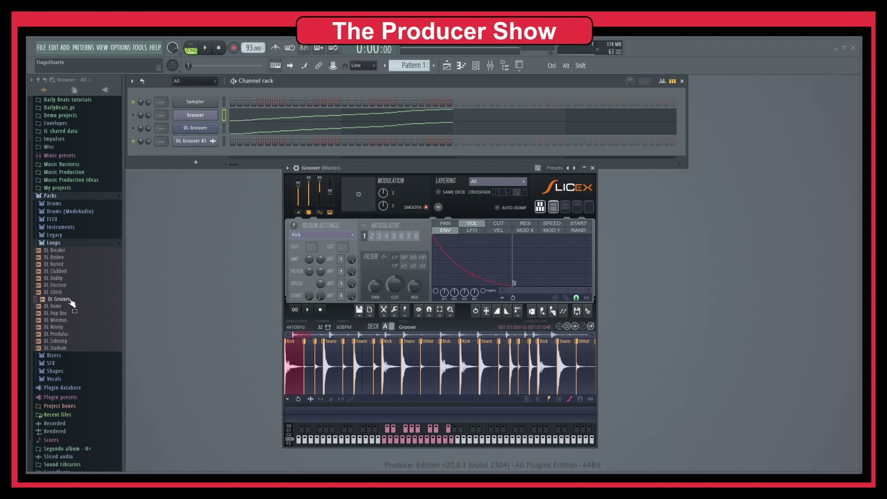
left_click_drag(453, 171, 436, 176)
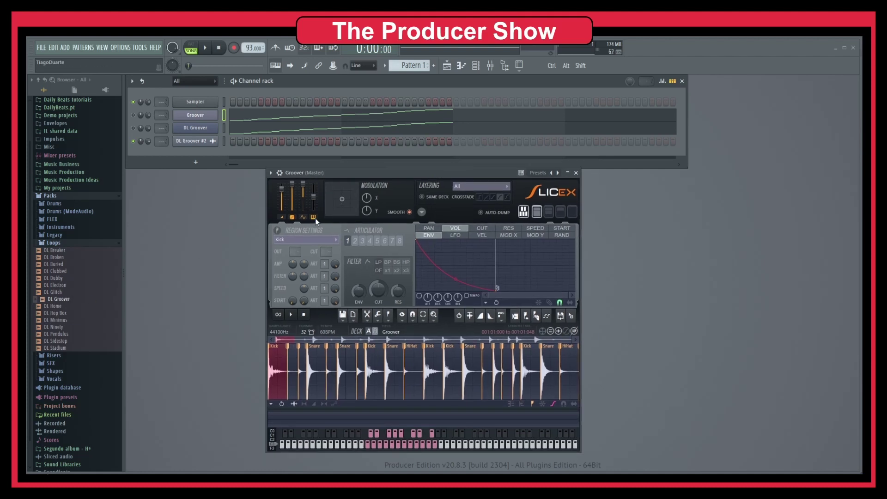
left_click(577, 173)
Play the arrangement and open DL Groover #2's channel settings, positioned near the centre
left_click(447, 65)
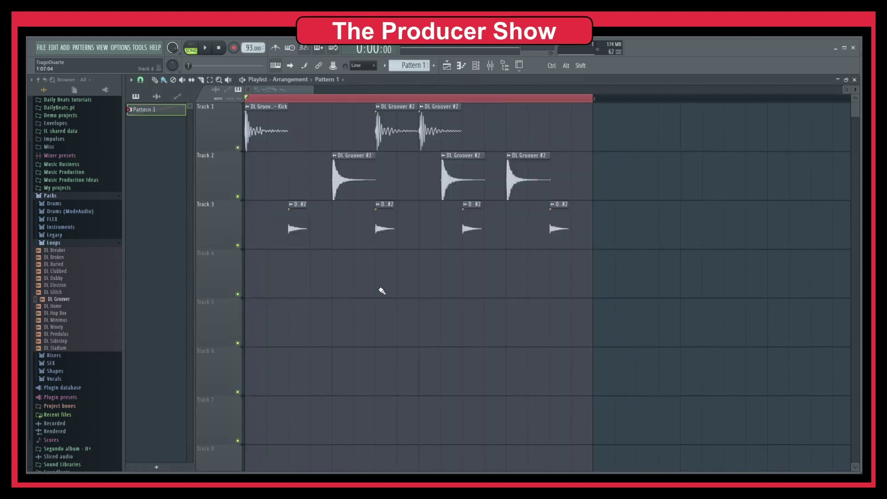
key("space")
key("space")
double_click(366, 171)
left_click_drag(156, 83, 562, 165)
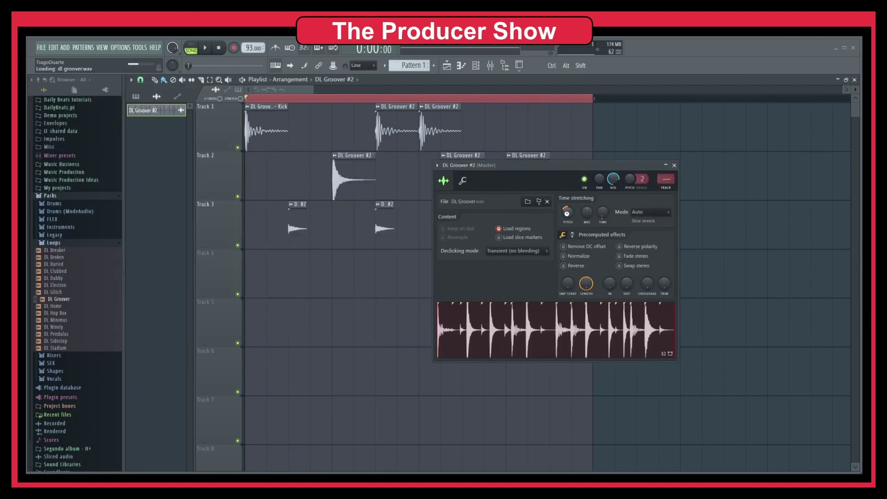
key("space")
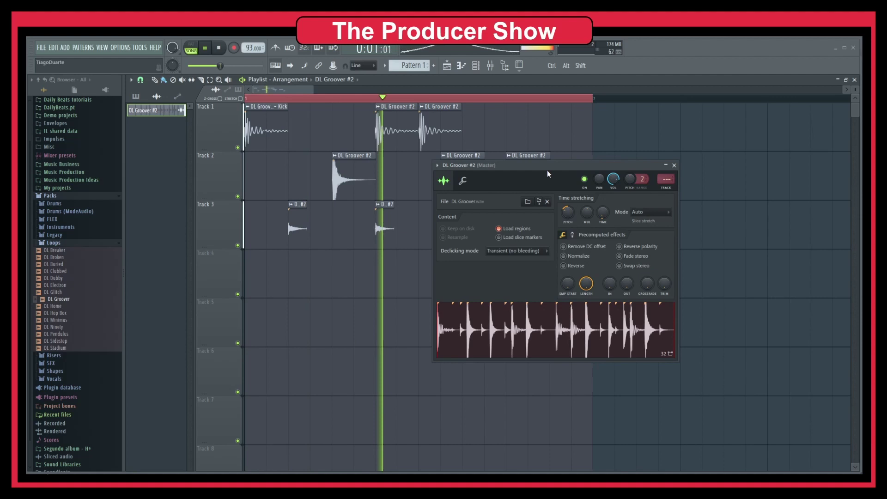
left_click_drag(548, 169, 483, 183)
key("space")
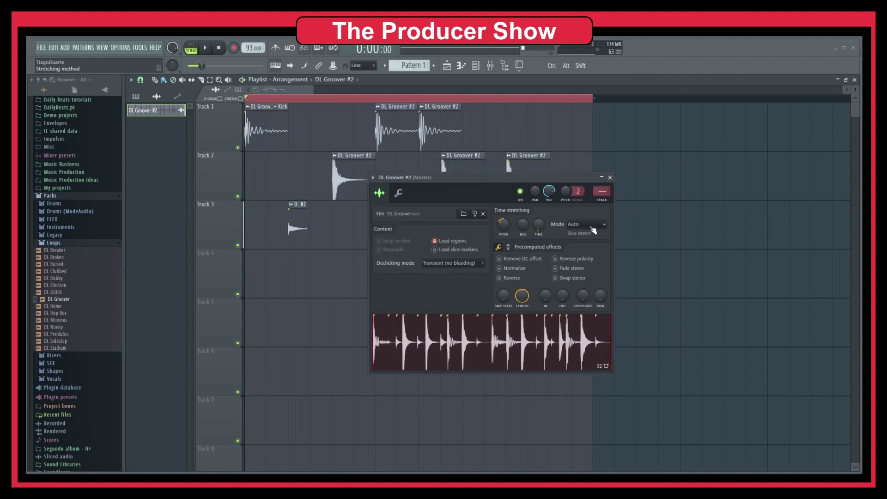
Audition Resample time stretching, then switch the mode to Stretch and play again
left_click(593, 230)
left_click(589, 242)
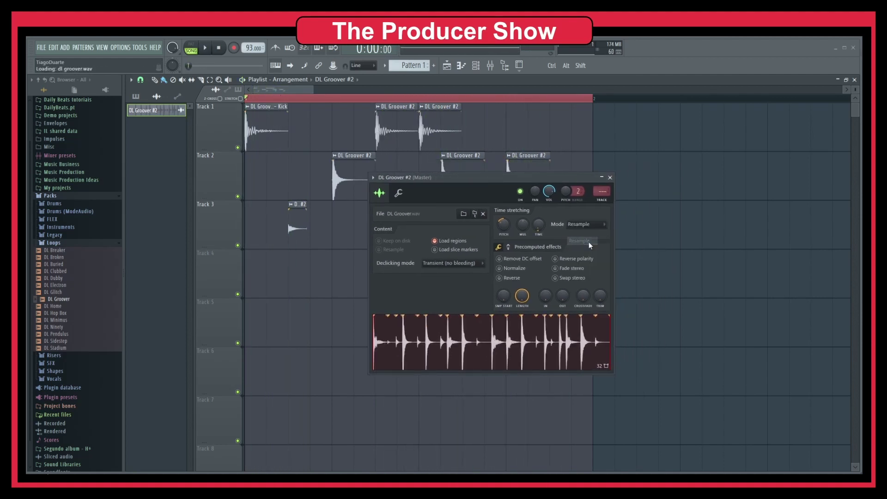
key("space")
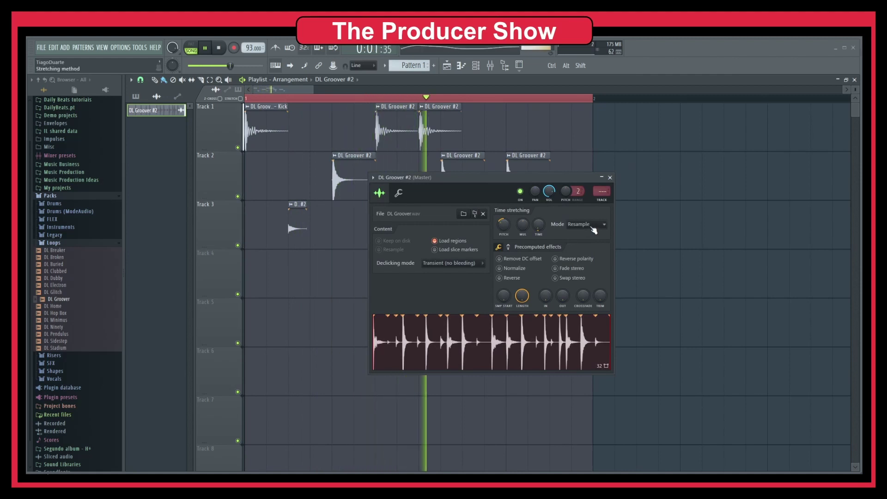
key("space")
left_click(591, 229)
left_click(585, 250)
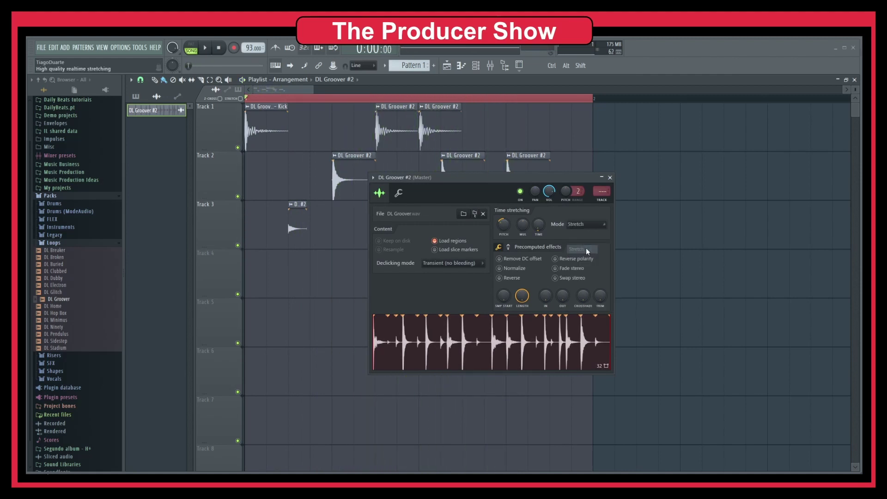
key("space")
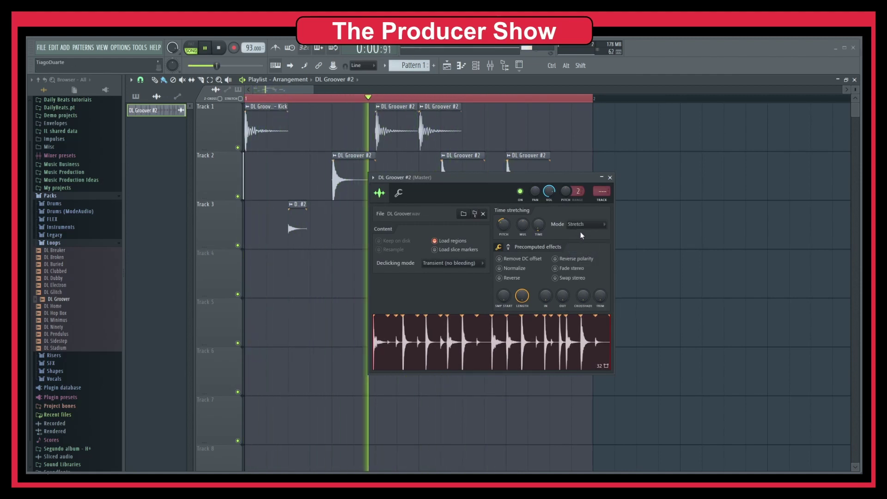
left_click_drag(527, 178, 762, 181)
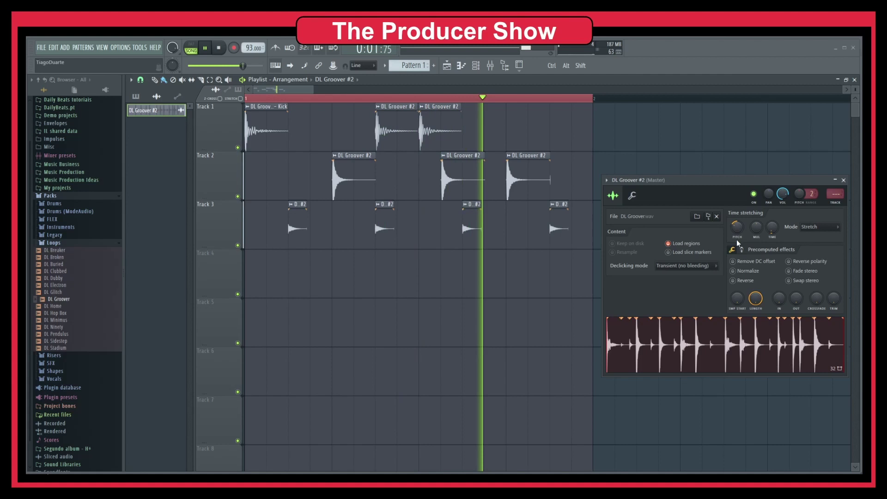
key("space")
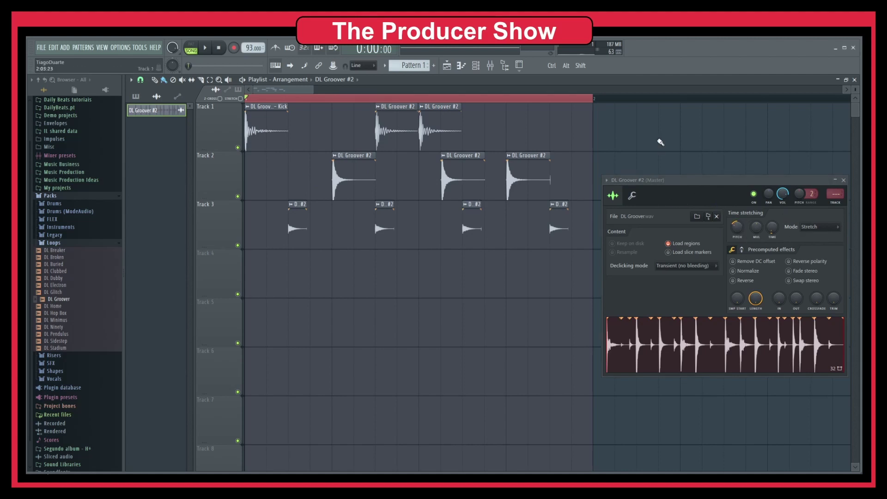
key("space")
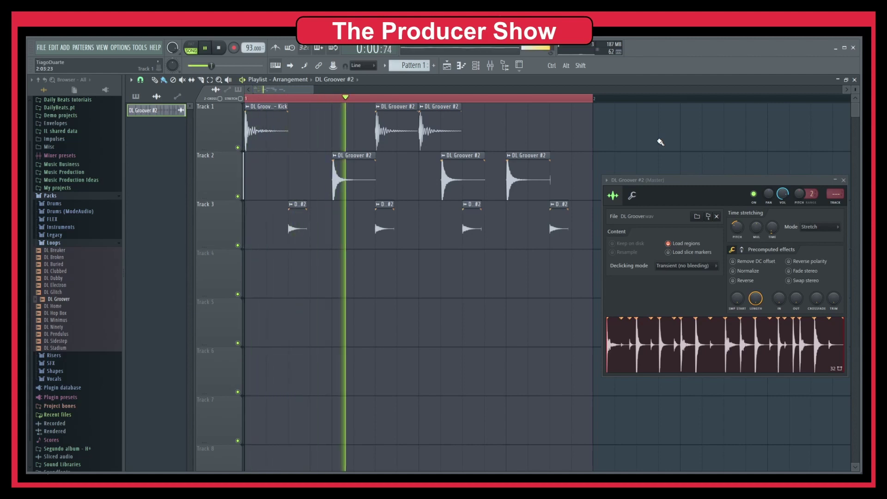
key("space")
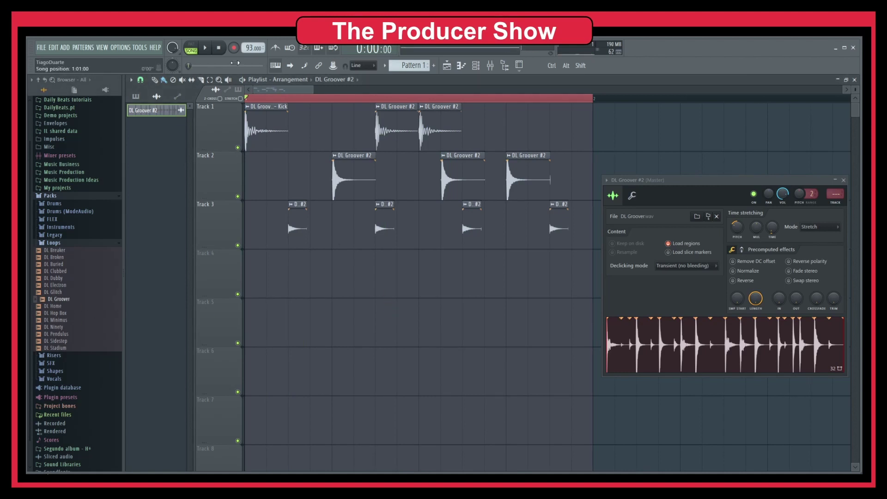
key("space")
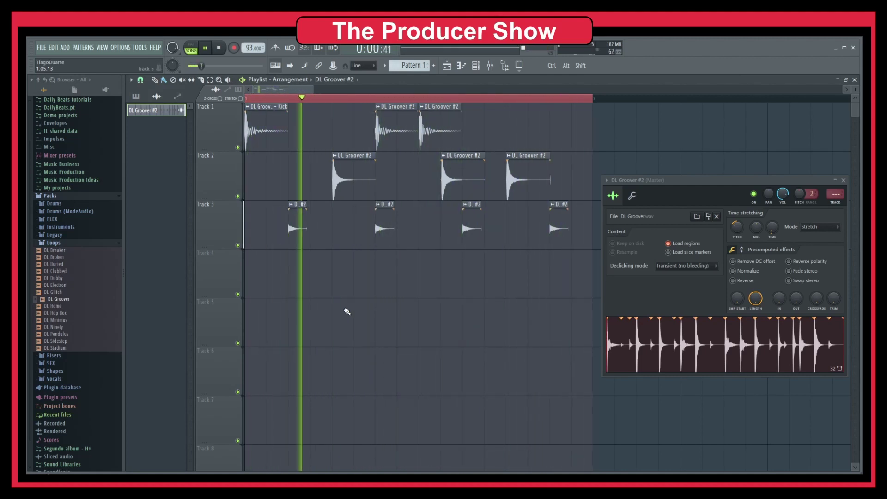
key("space")
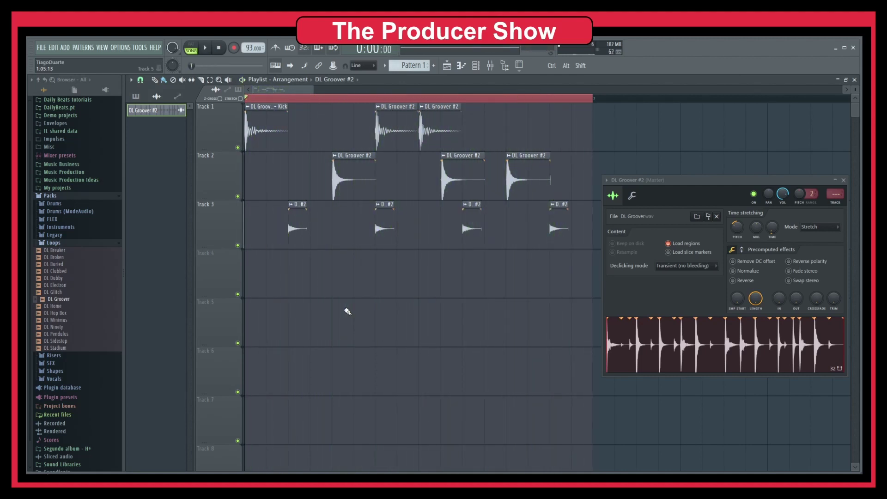
Nudge the Track 2 DL Groover #2 clip later and play, selecting the Track 3 clips
scroll(444, 170, "up", 4)
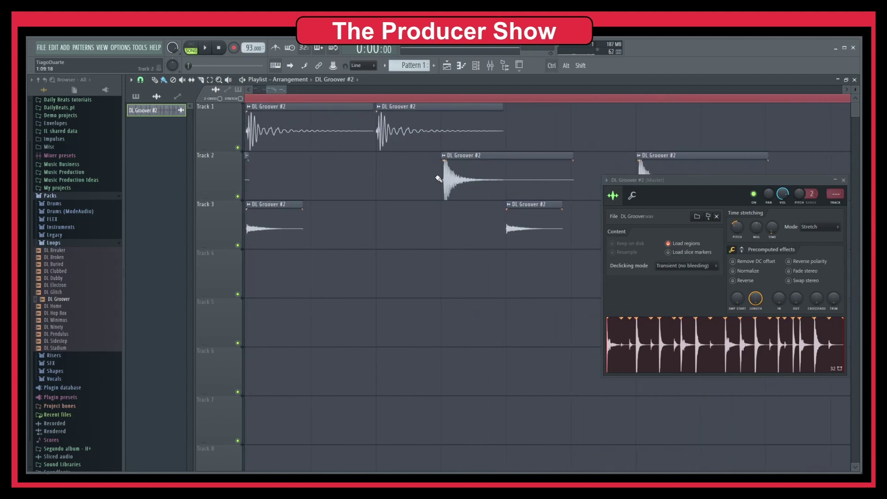
scroll(431, 167, "down", 3)
scroll(451, 174, "up", 3)
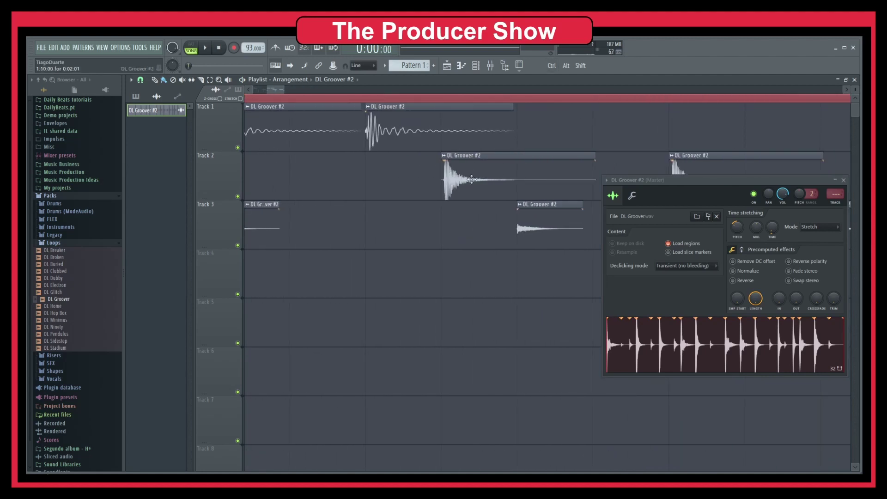
left_click_drag(451, 174, 483, 182)
scroll(462, 203, "down", 4)
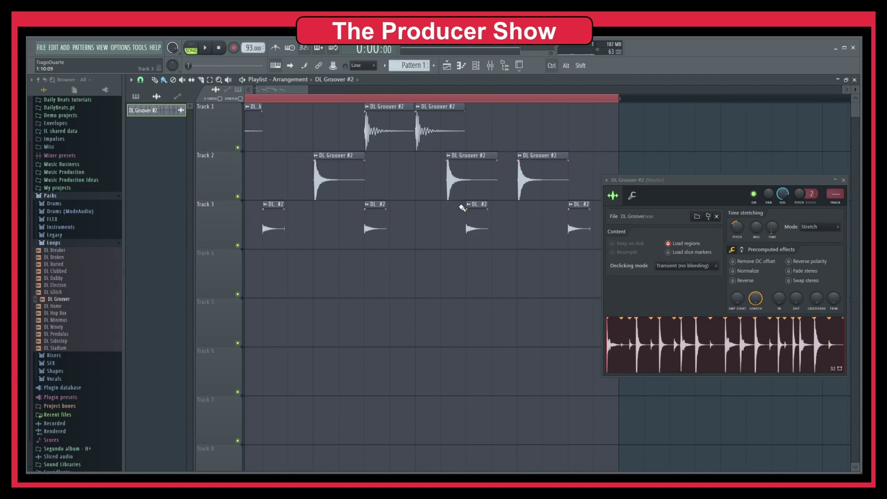
key("space")
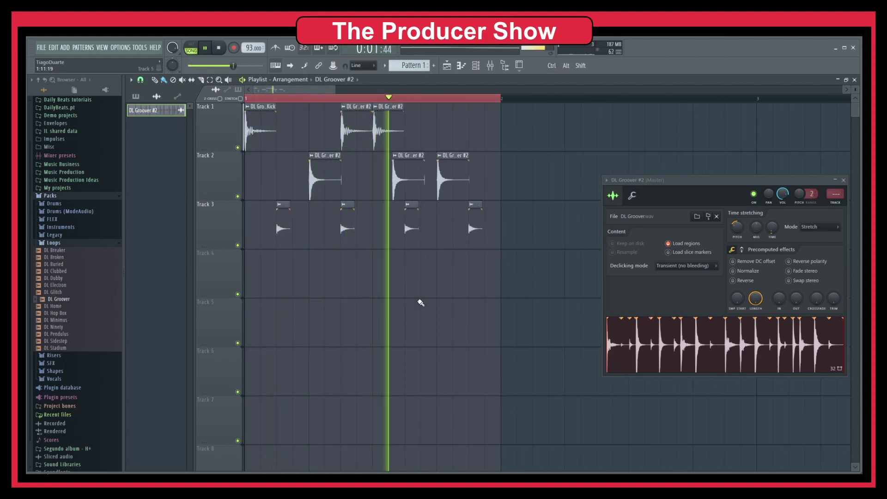
scroll(395, 209, "up", 3)
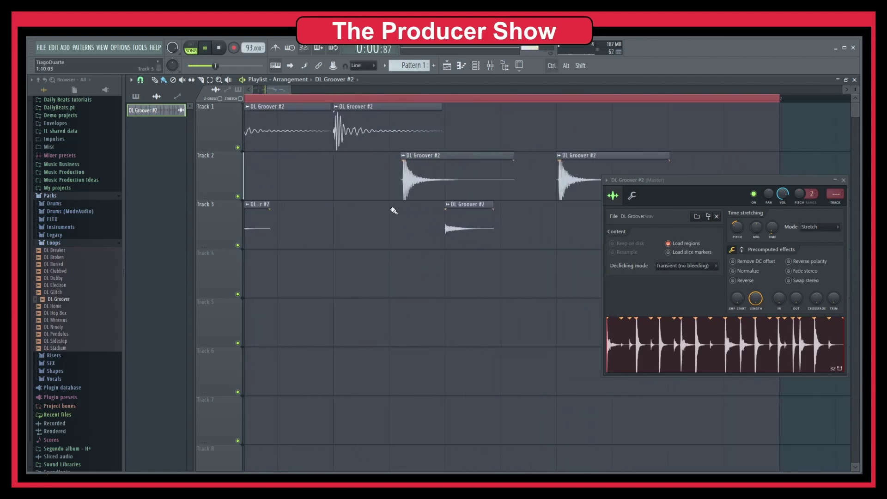
scroll(323, 221, "down", 3)
left_click(212, 228)
scroll(240, 244, "up", 3)
scroll(240, 244, "up", 2)
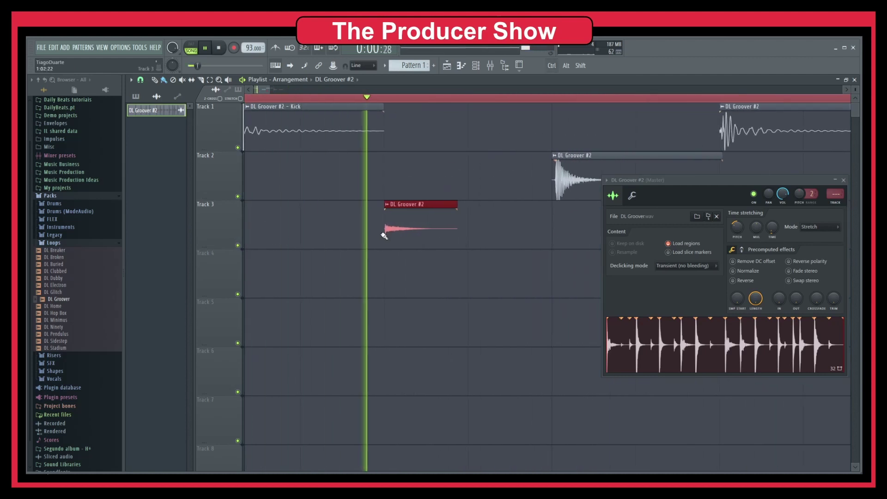
scroll(400, 236, "down", 4)
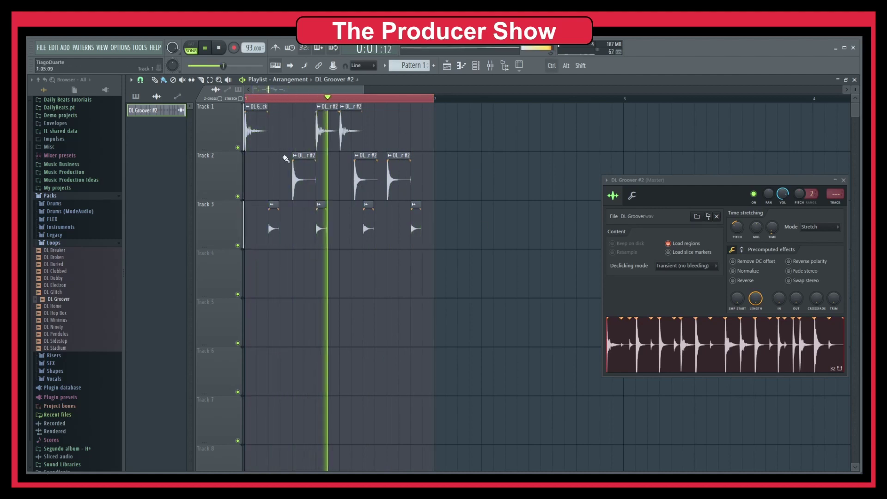
scroll(307, 252, "up", 2)
scroll(462, 252, "down", 1)
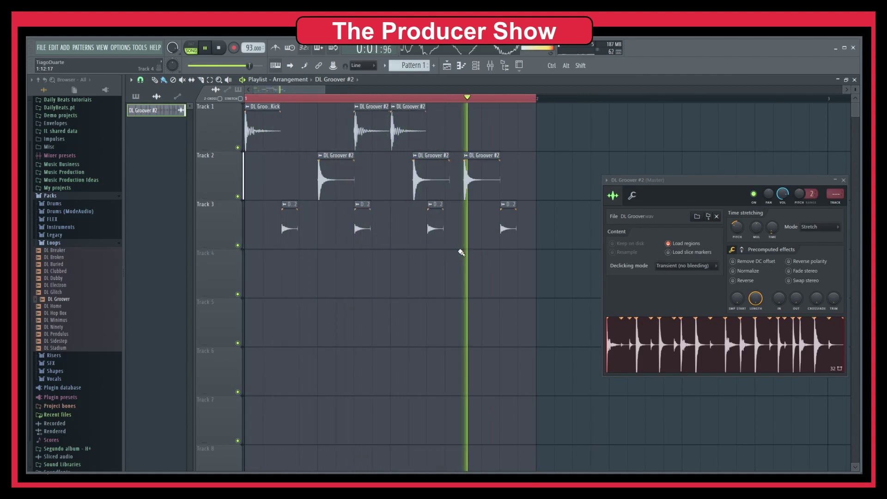
Set DL Groover #2's time stretching mode to e3 generic and play the arrangement
key("space")
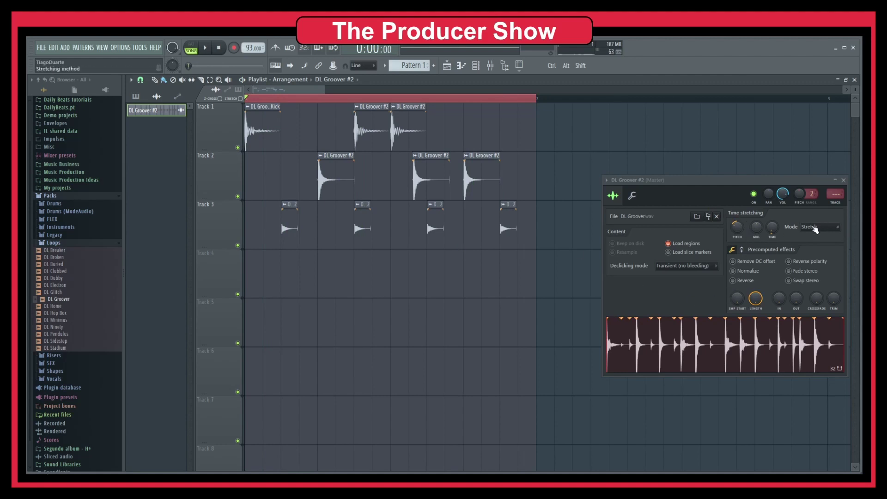
left_click(808, 227)
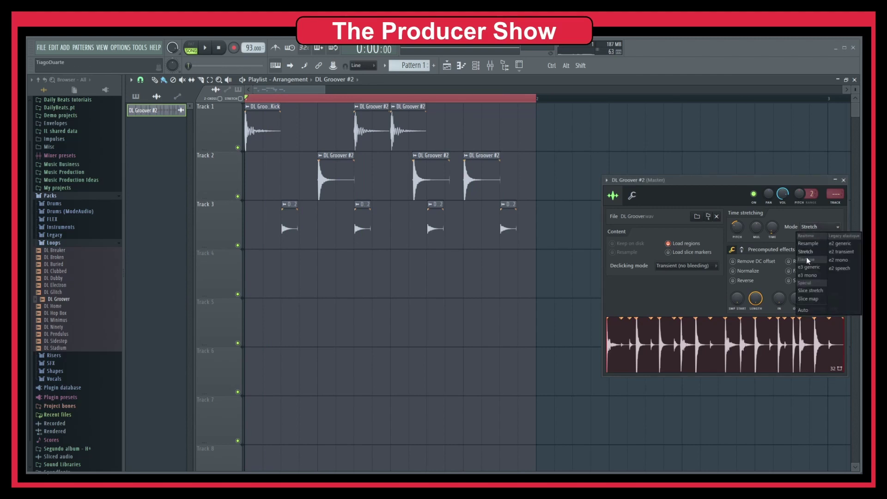
left_click(815, 270)
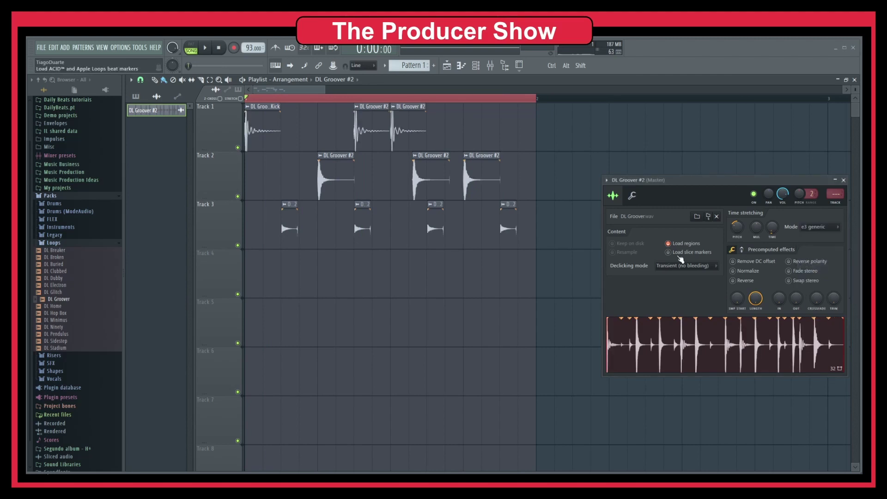
key("space")
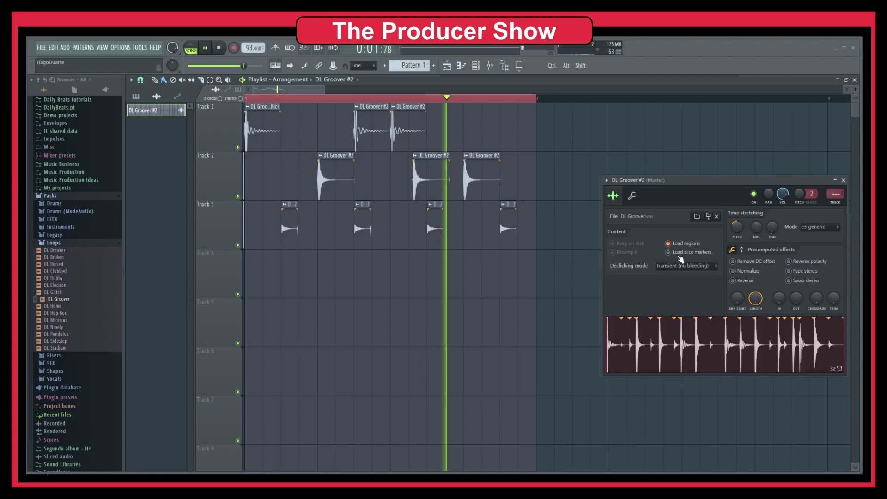